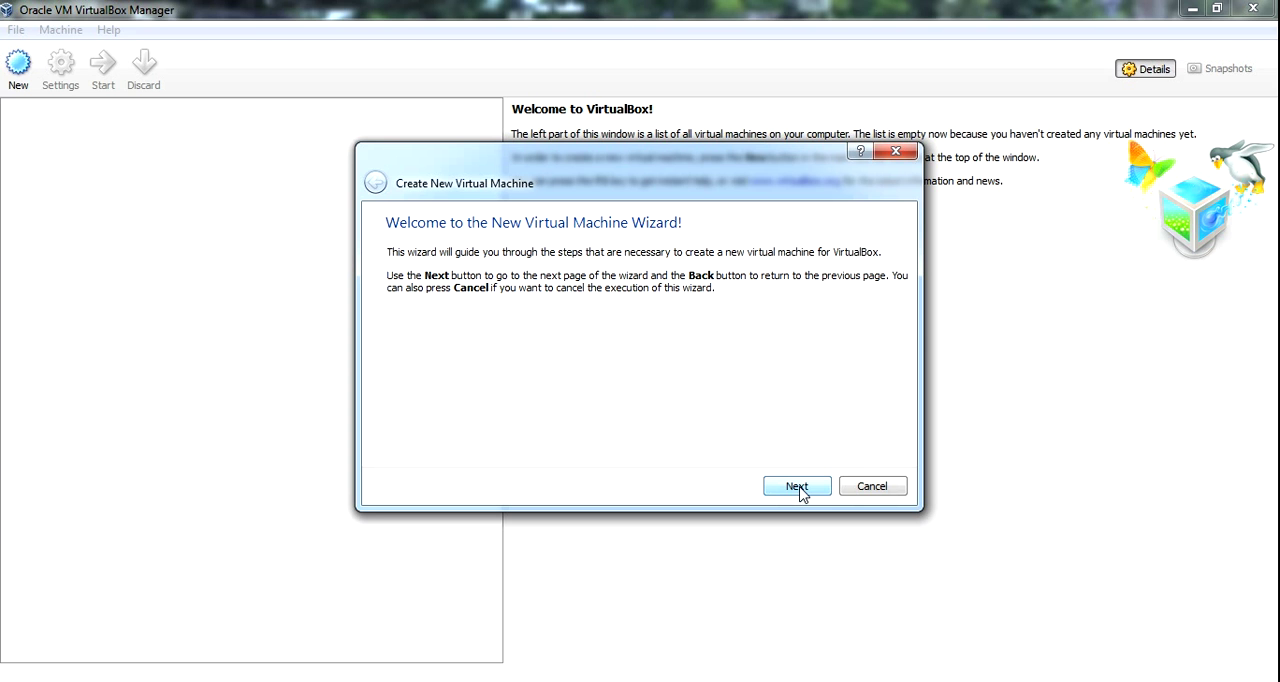
# Name the new virtual machine "Windows 2008 R2 Server".
pyautogui.click(797, 487)
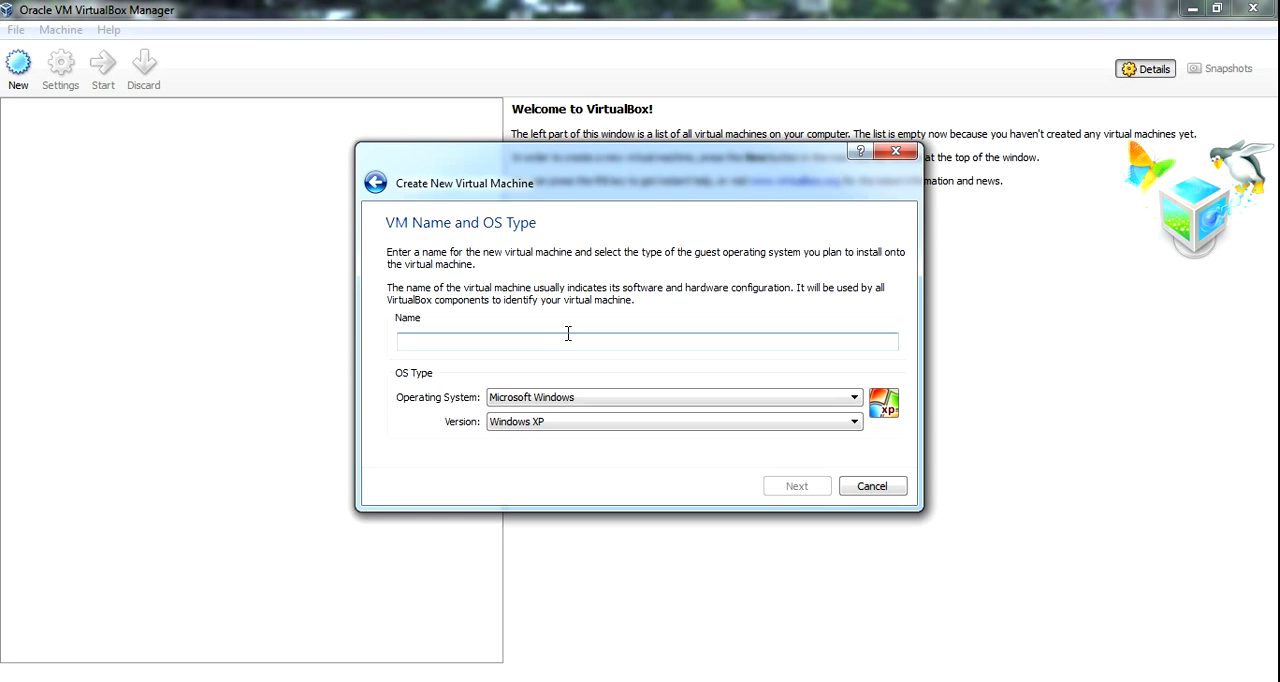
pyautogui.write('Wi')
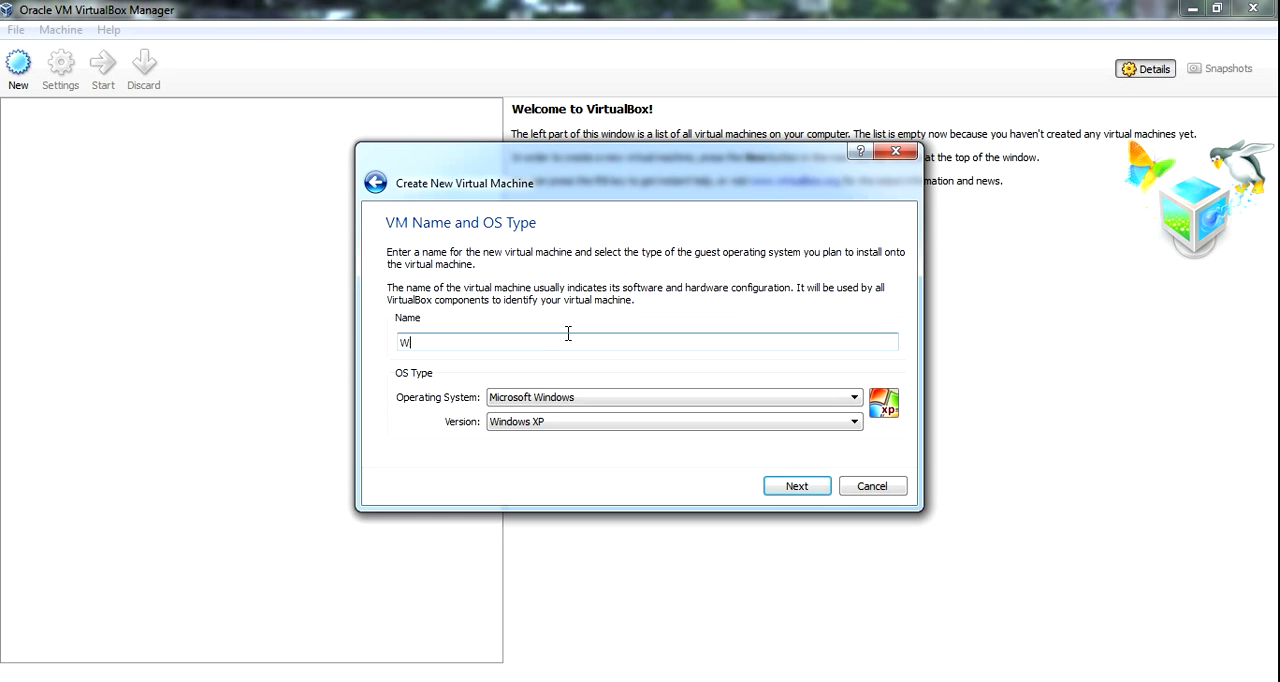
pyautogui.write('ndows 2008 ')
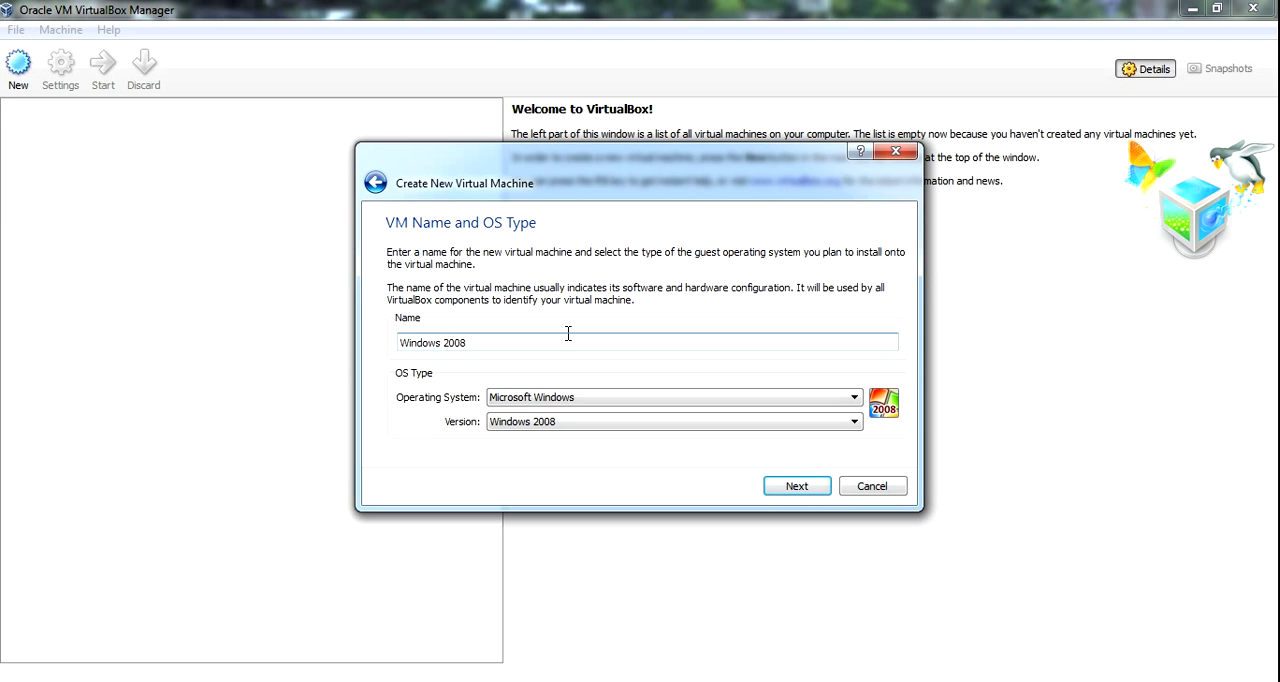
pyautogui.write('R2 Server')
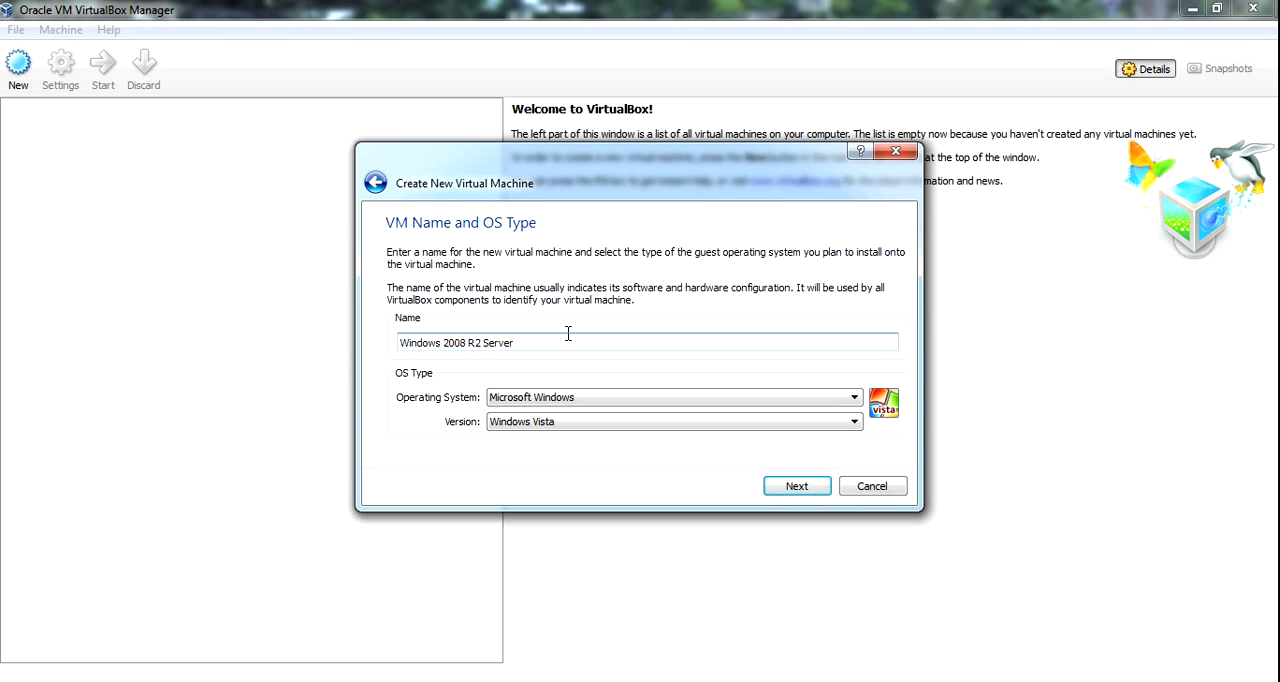
# Set the guest operating system to Microsoft Windows, version Windows 2008 (64 bit), and continue to the memory settings.
pyautogui.click(852, 398)
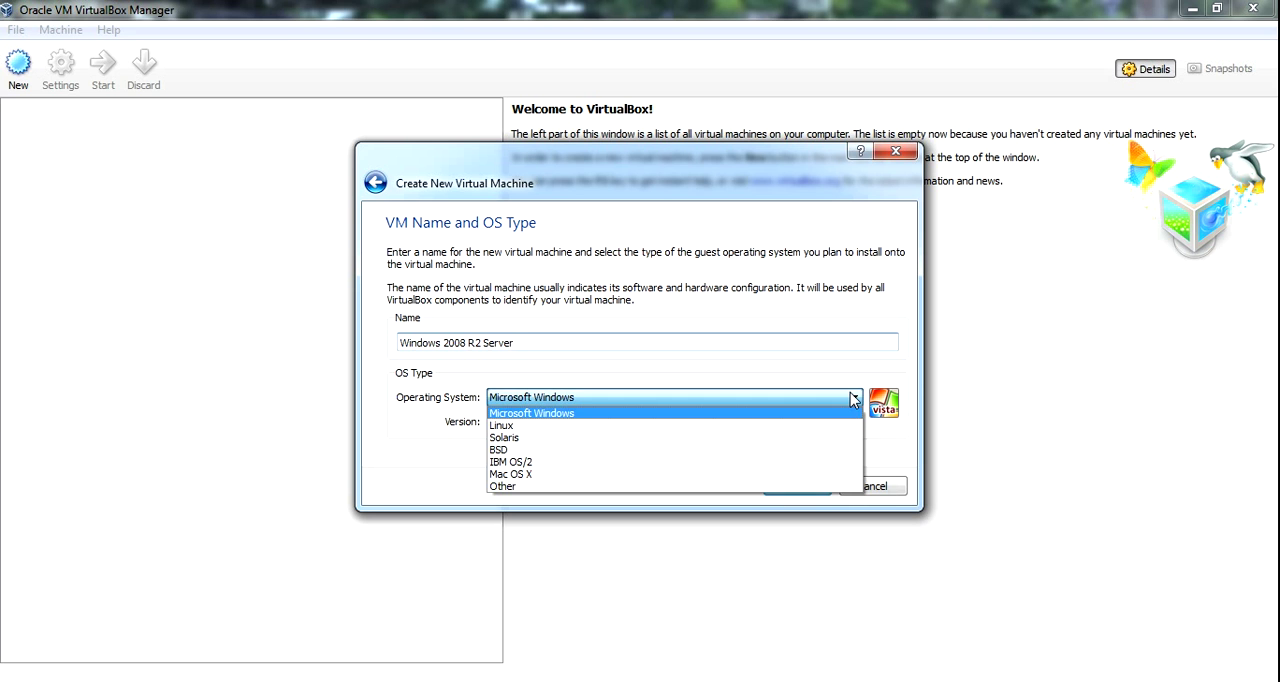
pyautogui.click(767, 418)
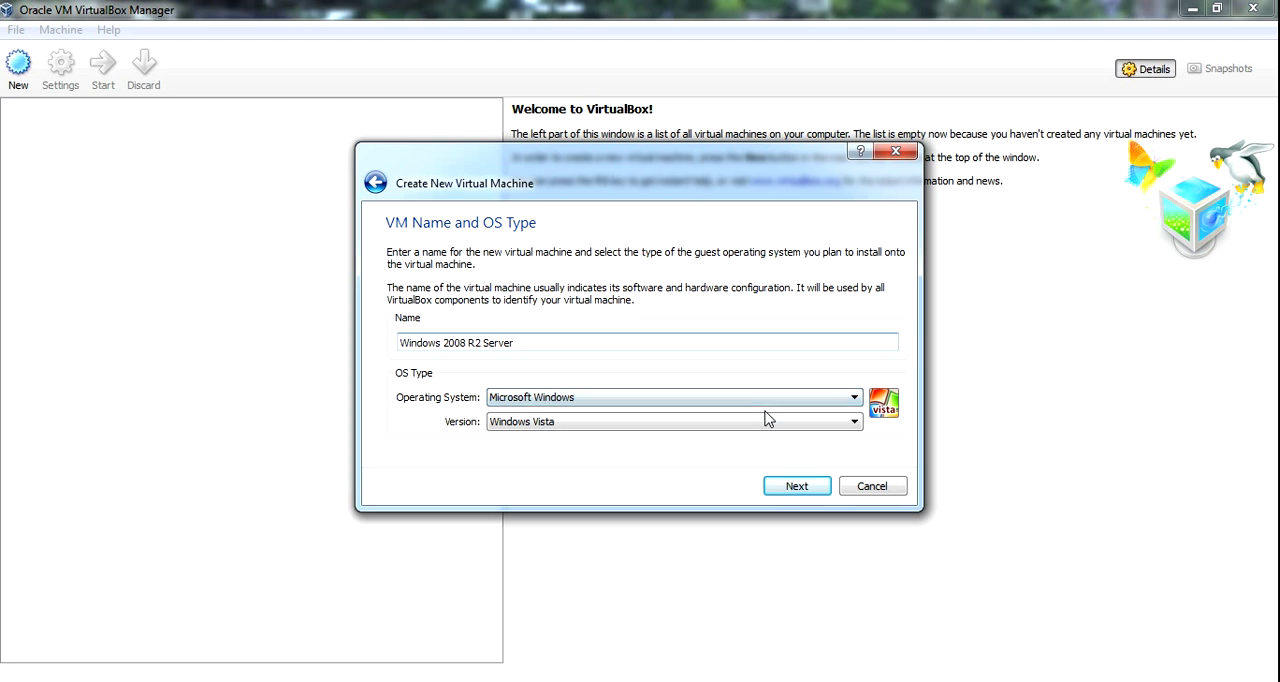
pyautogui.click(855, 425)
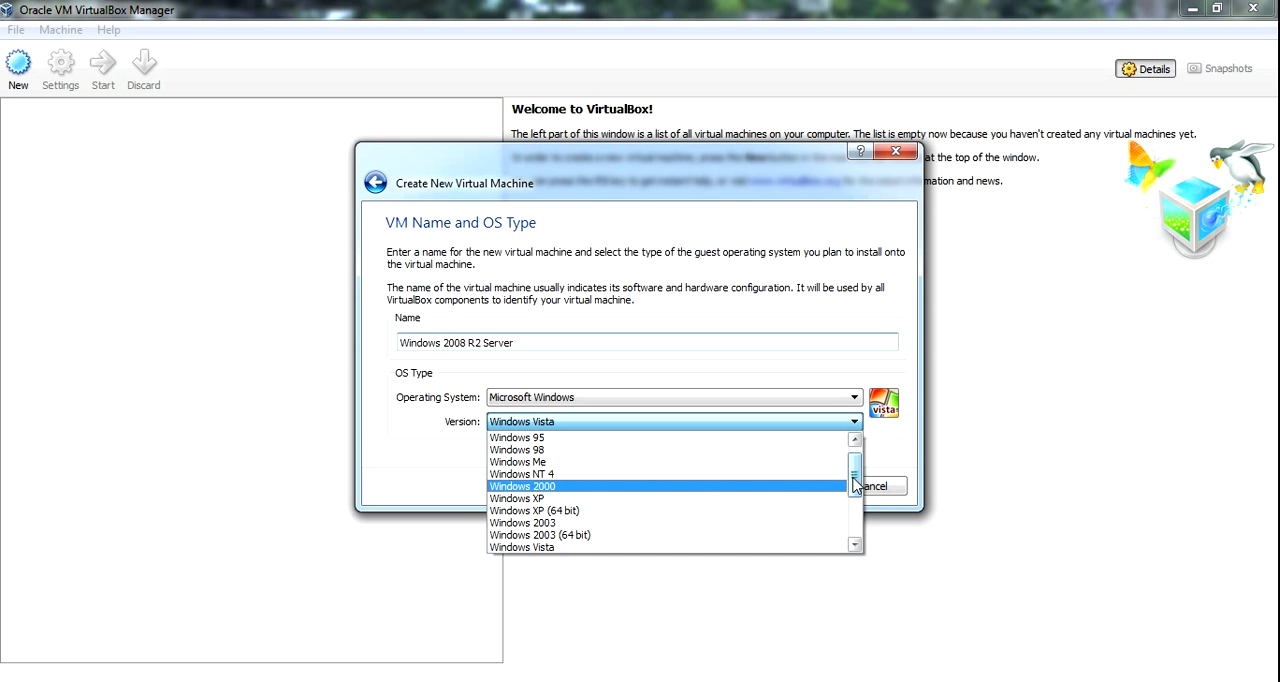
pyautogui.moveTo(853, 480); pyautogui.dragTo(854, 507)
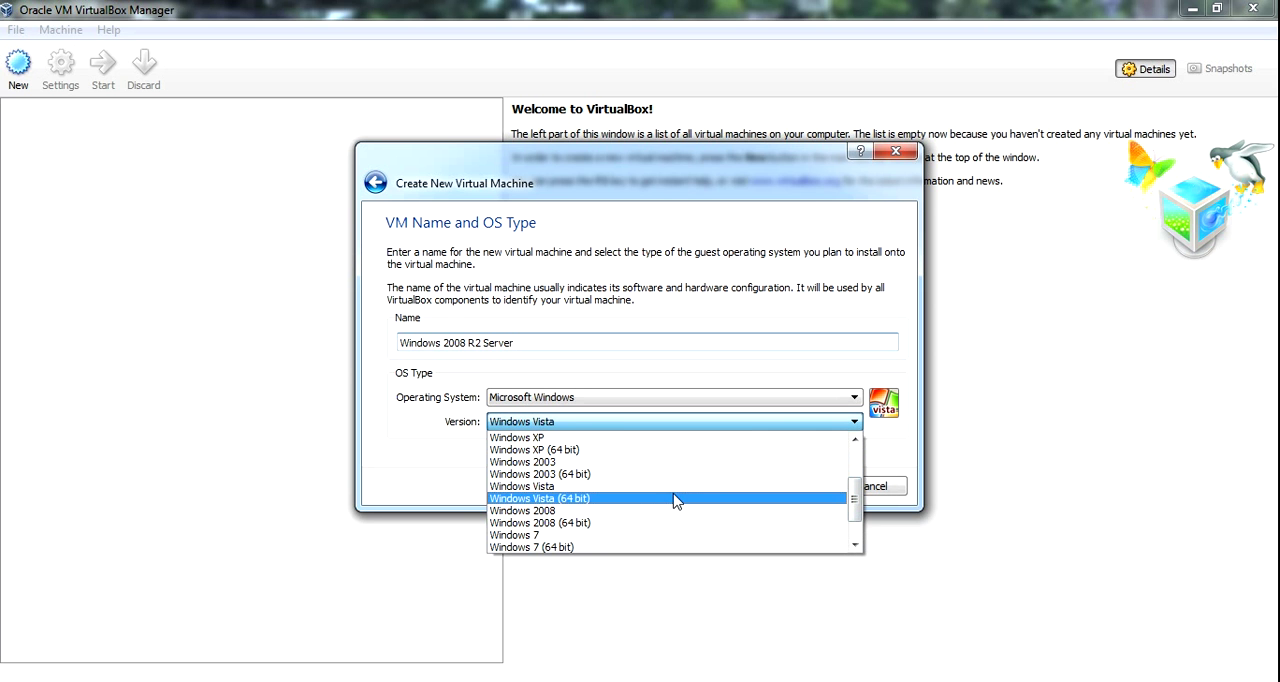
pyautogui.click(645, 529)
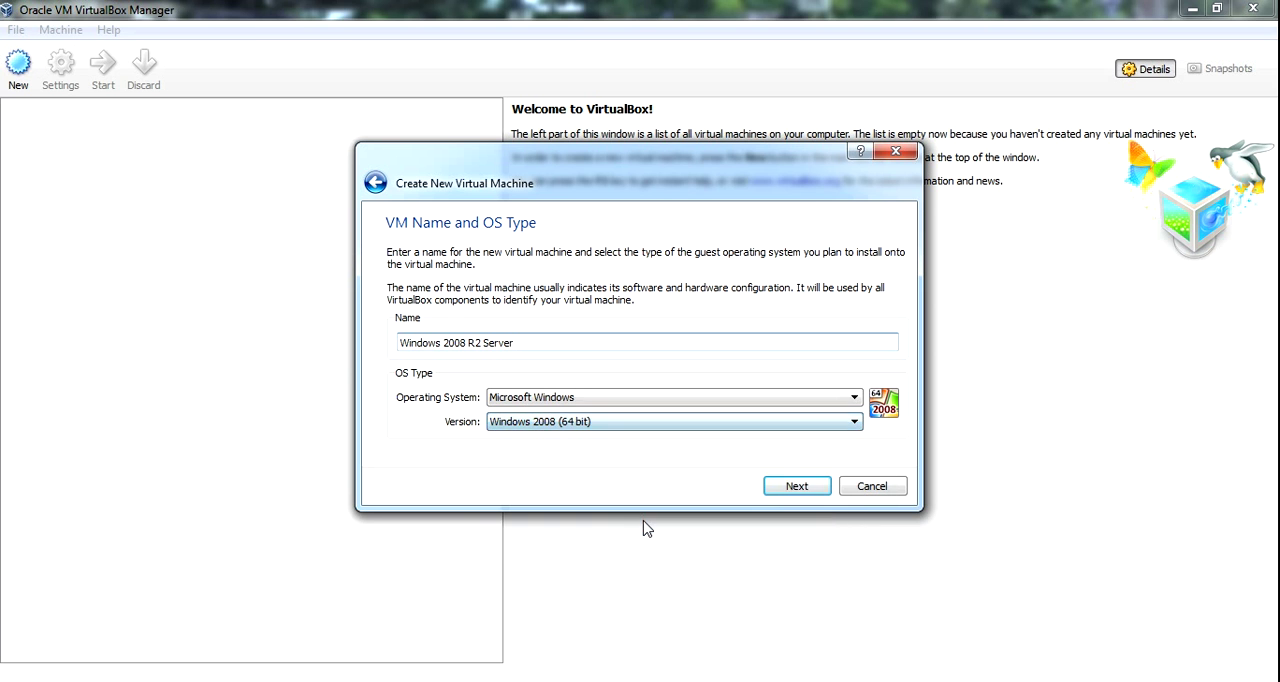
pyautogui.click(855, 425)
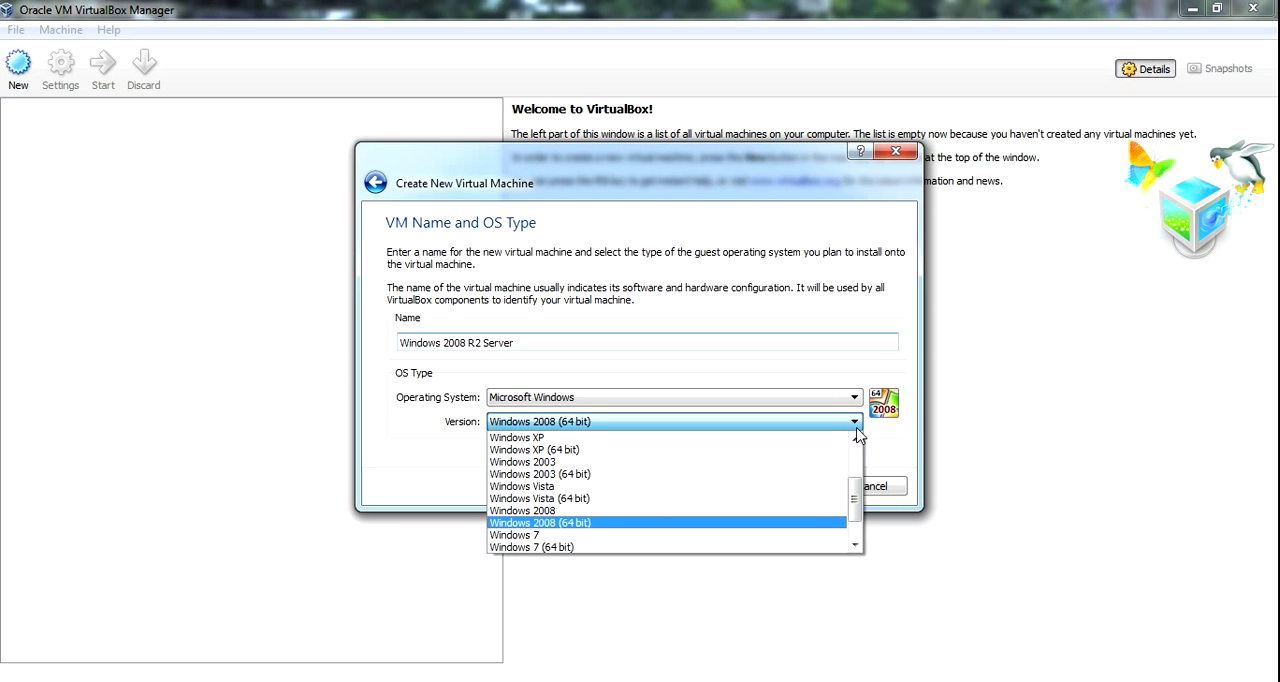
pyautogui.click(742, 527)
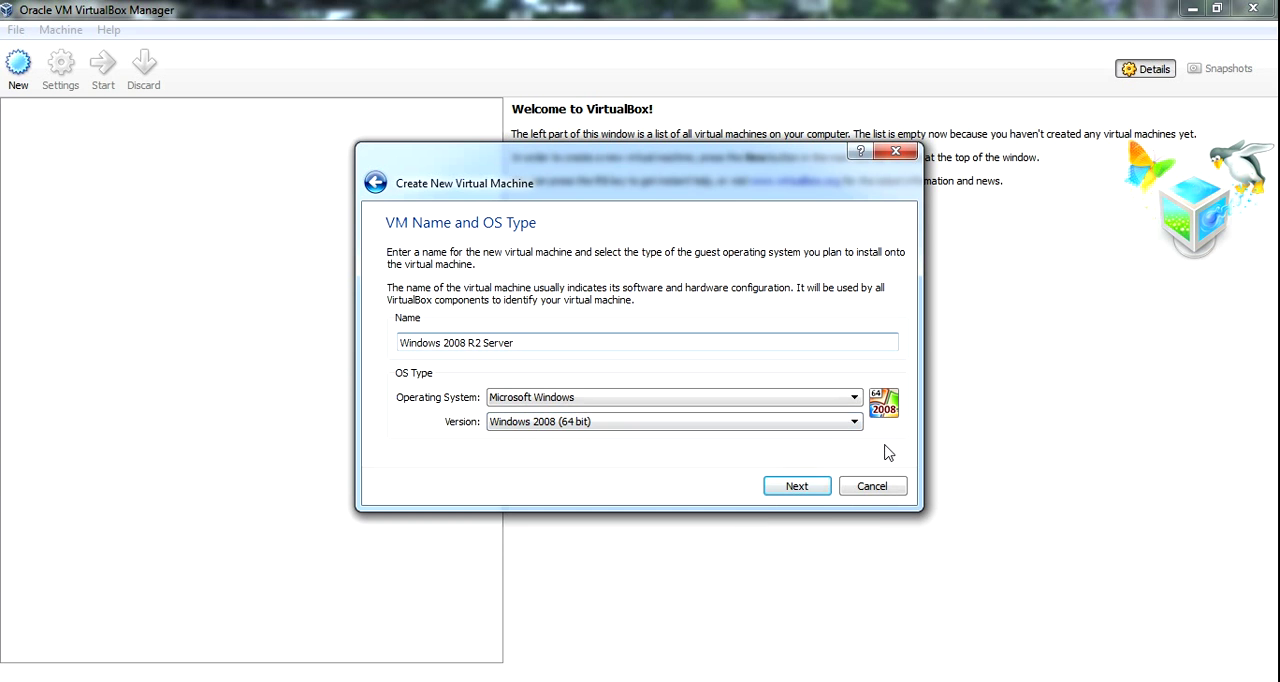
pyautogui.click(792, 488)
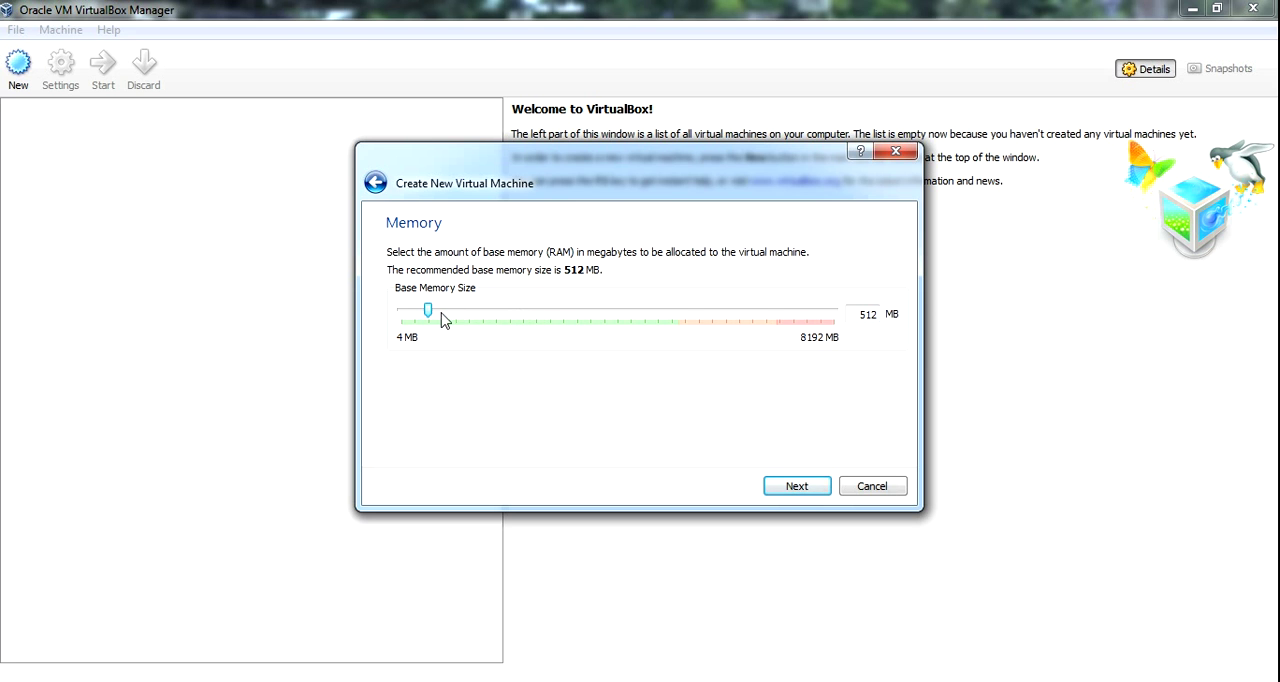
# Allocate 2048 MB of base memory and choose a new, dynamically allocated VDI image as the start-up disk.
pyautogui.moveTo(431, 313); pyautogui.dragTo(510, 313)
pyautogui.click(796, 487)
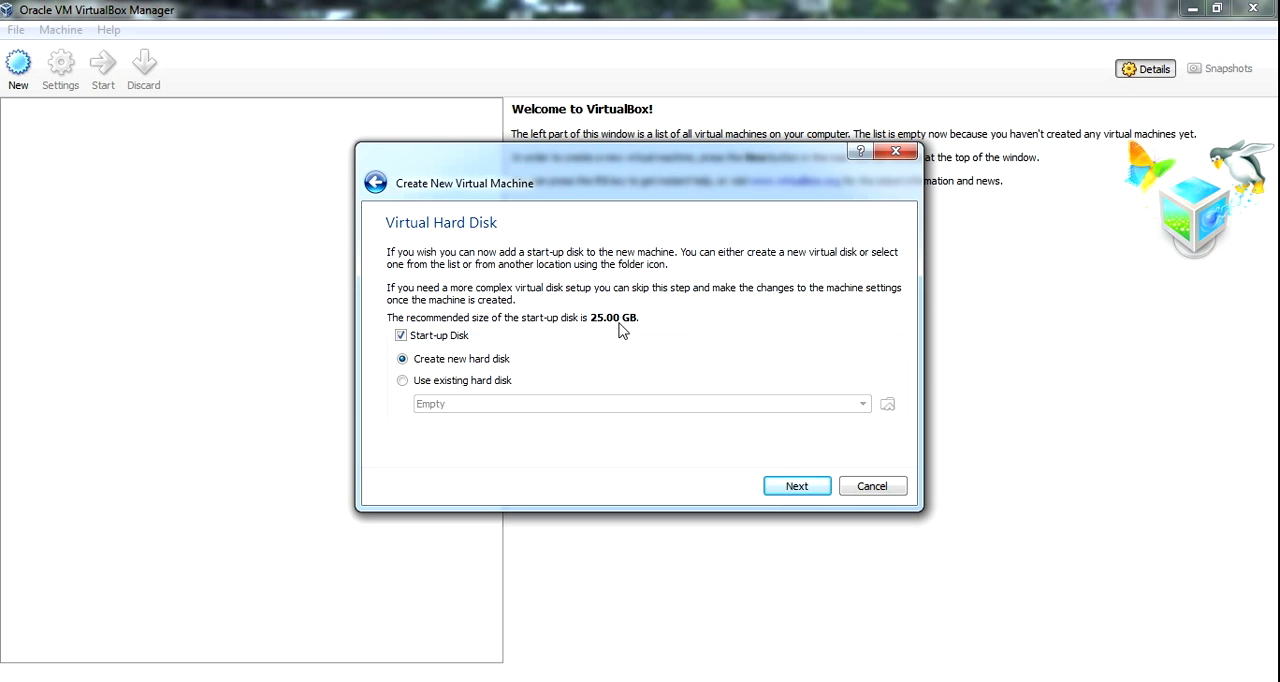
pyautogui.click(797, 487)
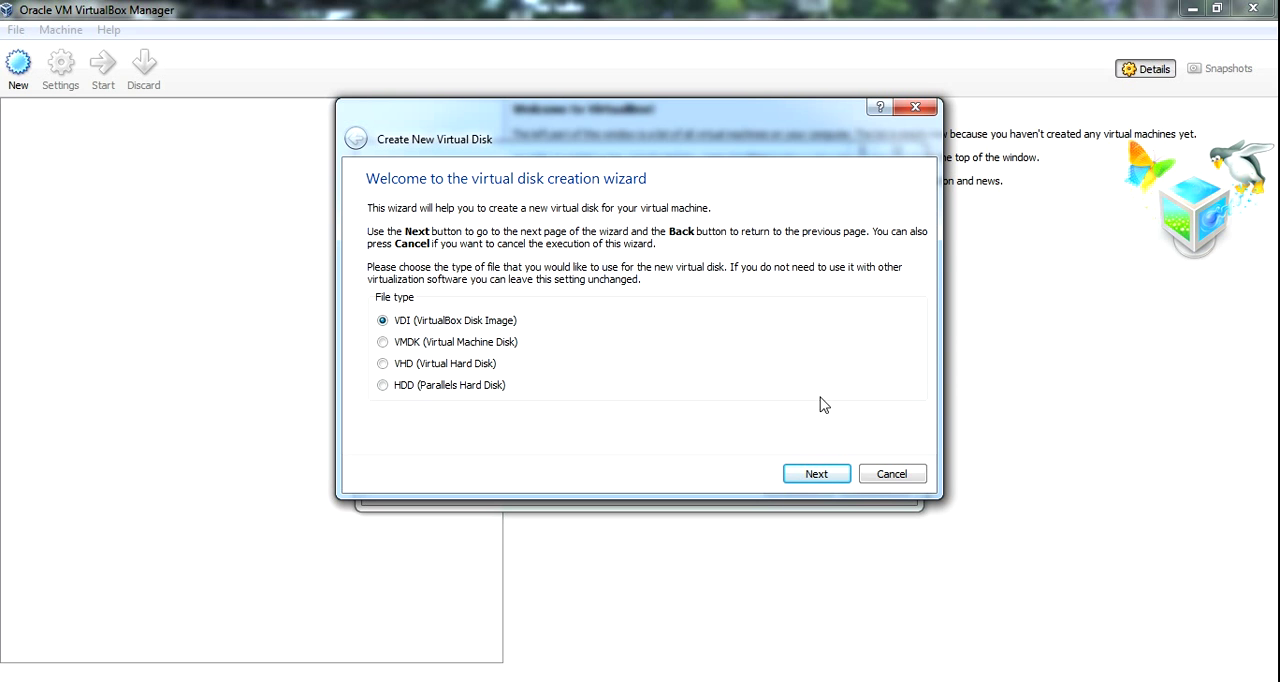
pyautogui.click(817, 476)
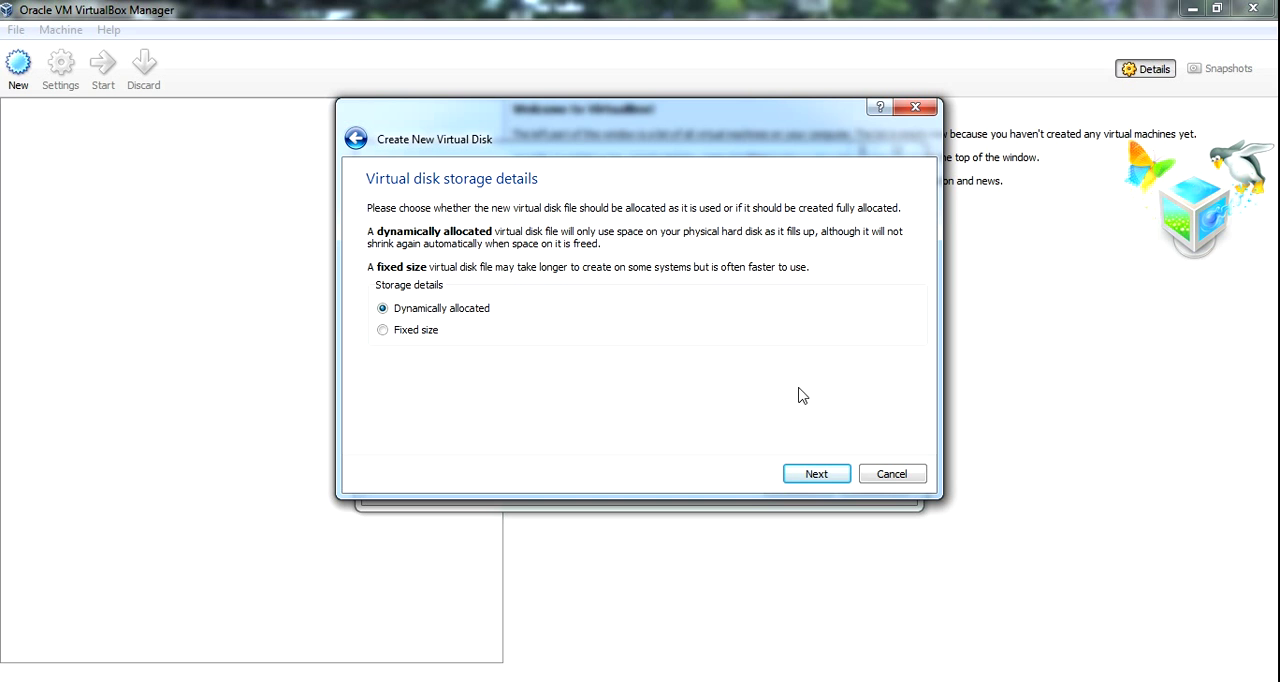
pyautogui.click(816, 475)
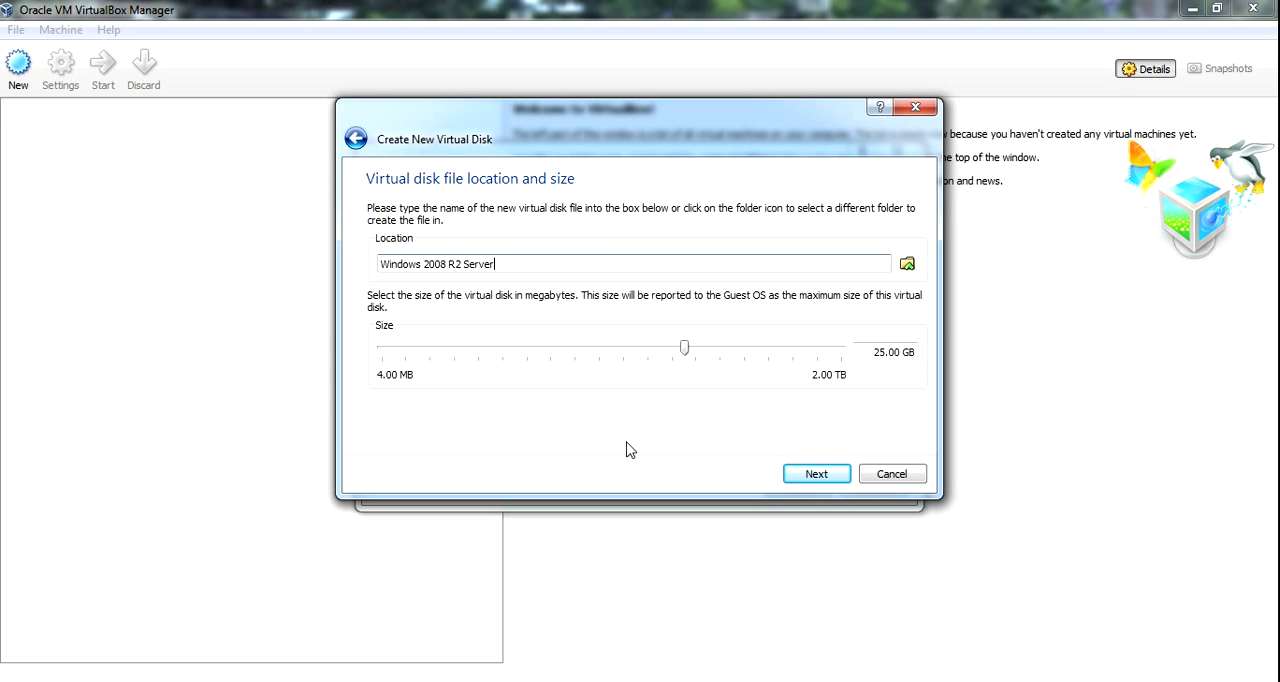
# Set the virtual disk file location to the 2008r2 folder in VIRTUAL SERVERS on drive E:, keeping the name Windows 2008 R2 Server.
pyautogui.click(668, 264)
pyautogui.click(907, 265)
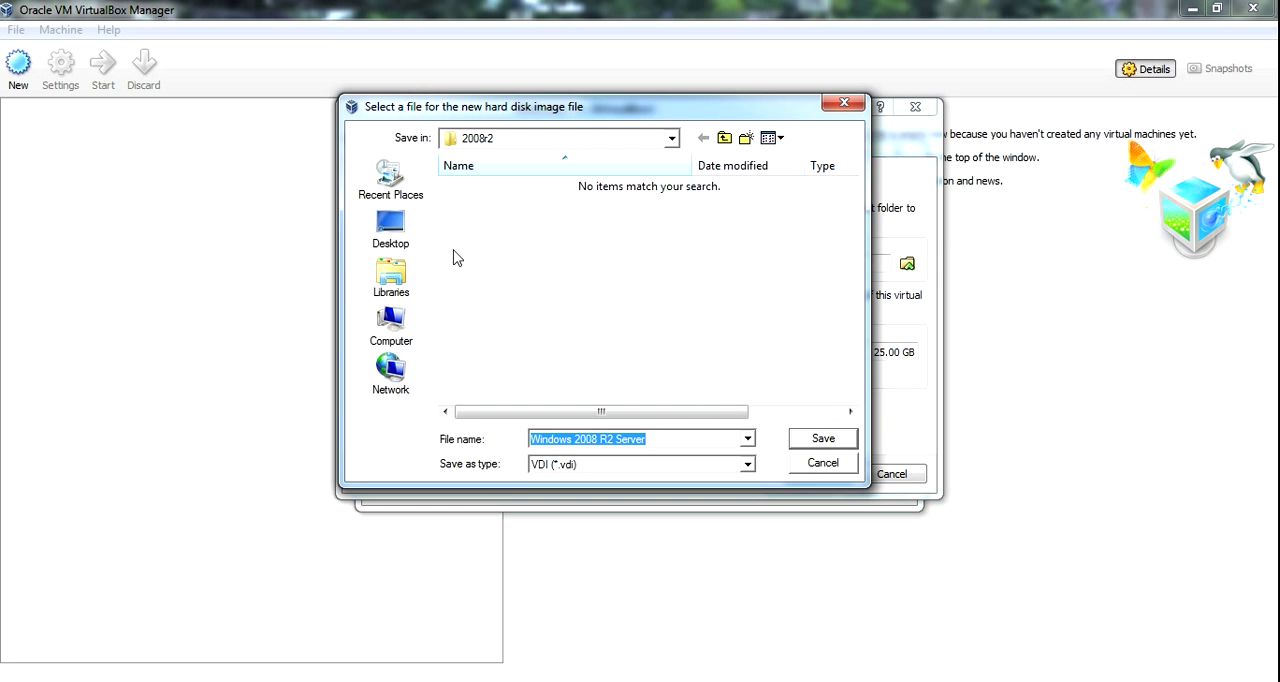
pyautogui.click(394, 338)
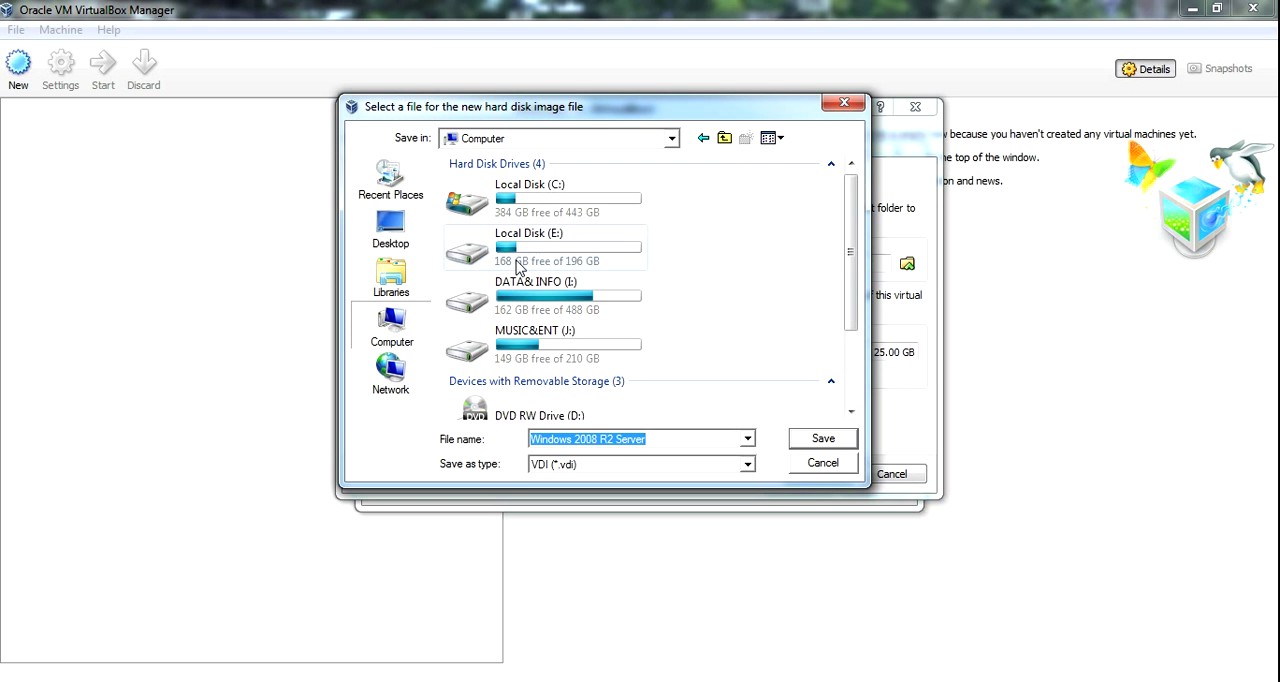
pyautogui.doubleClick(566, 248)
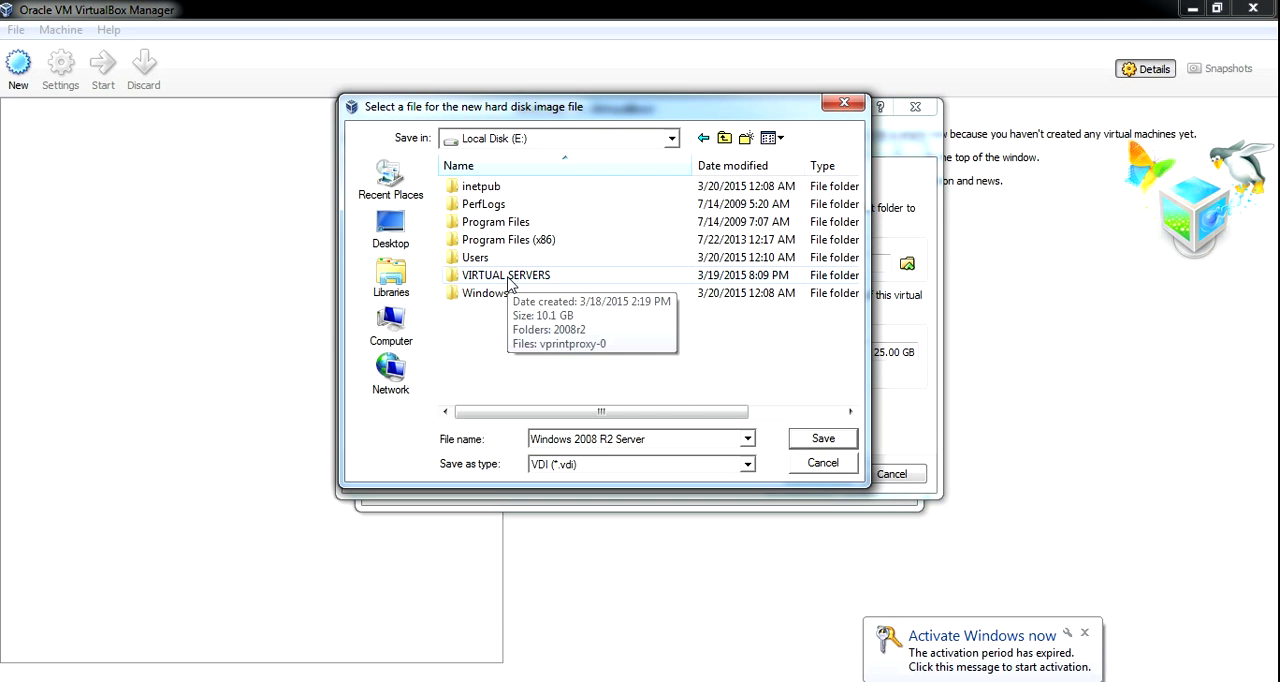
pyautogui.doubleClick(508, 276)
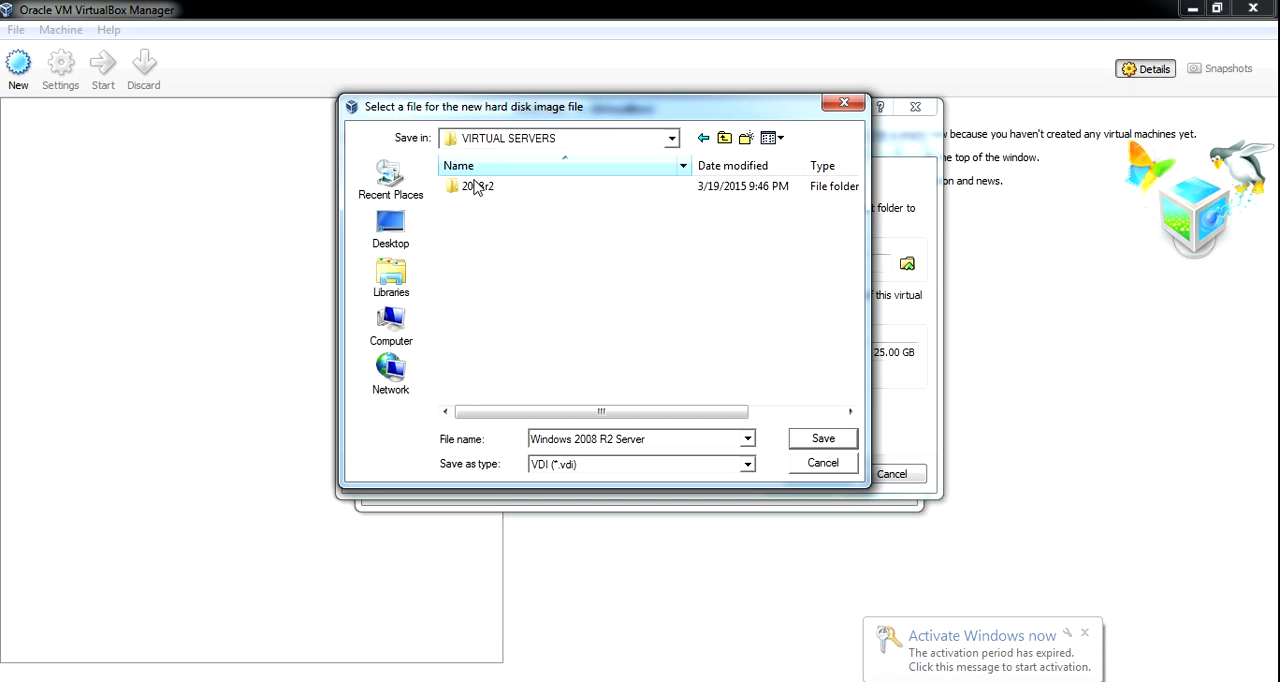
pyautogui.doubleClick(474, 190)
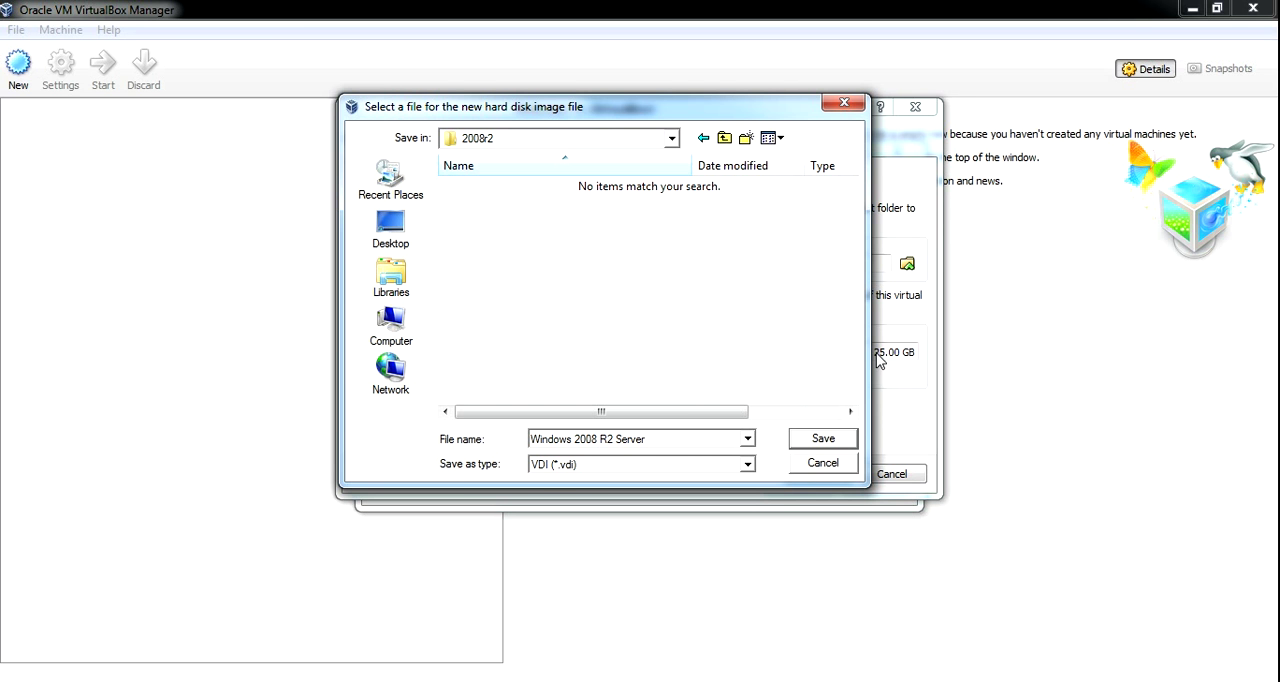
pyautogui.click(821, 445)
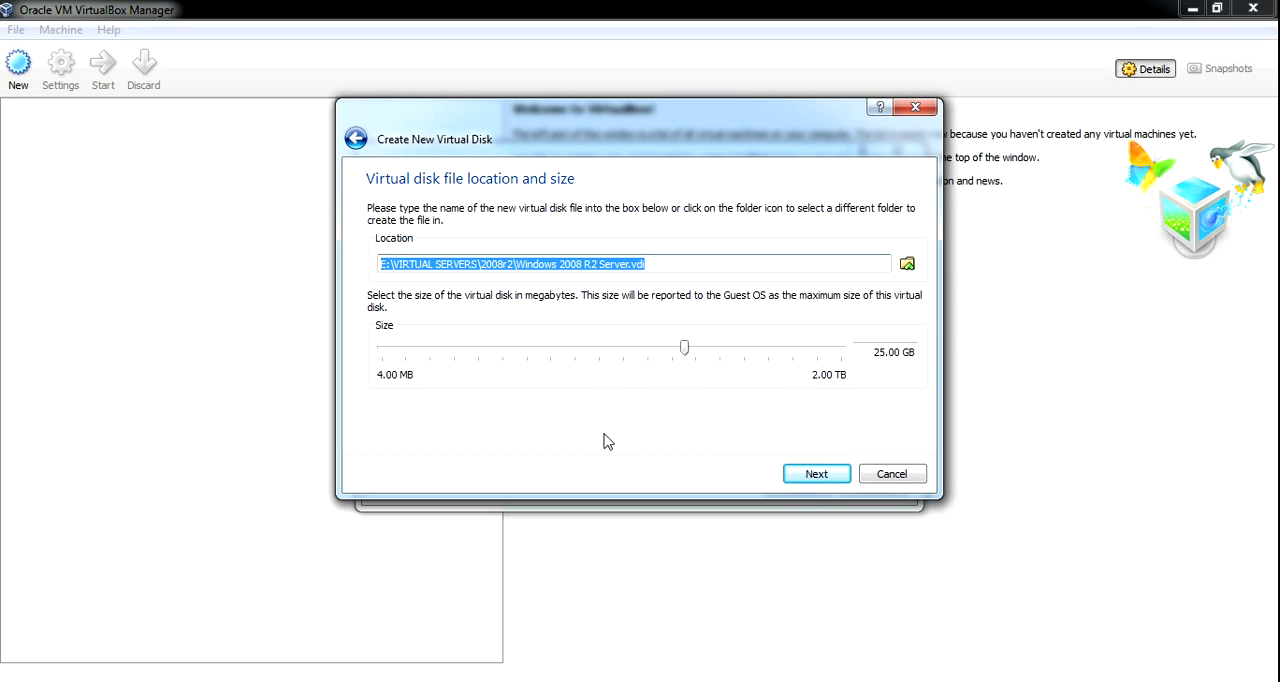
# Accept the 25.00 GB disk size and create both the virtual disk and the virtual machine.
pyautogui.click(818, 476)
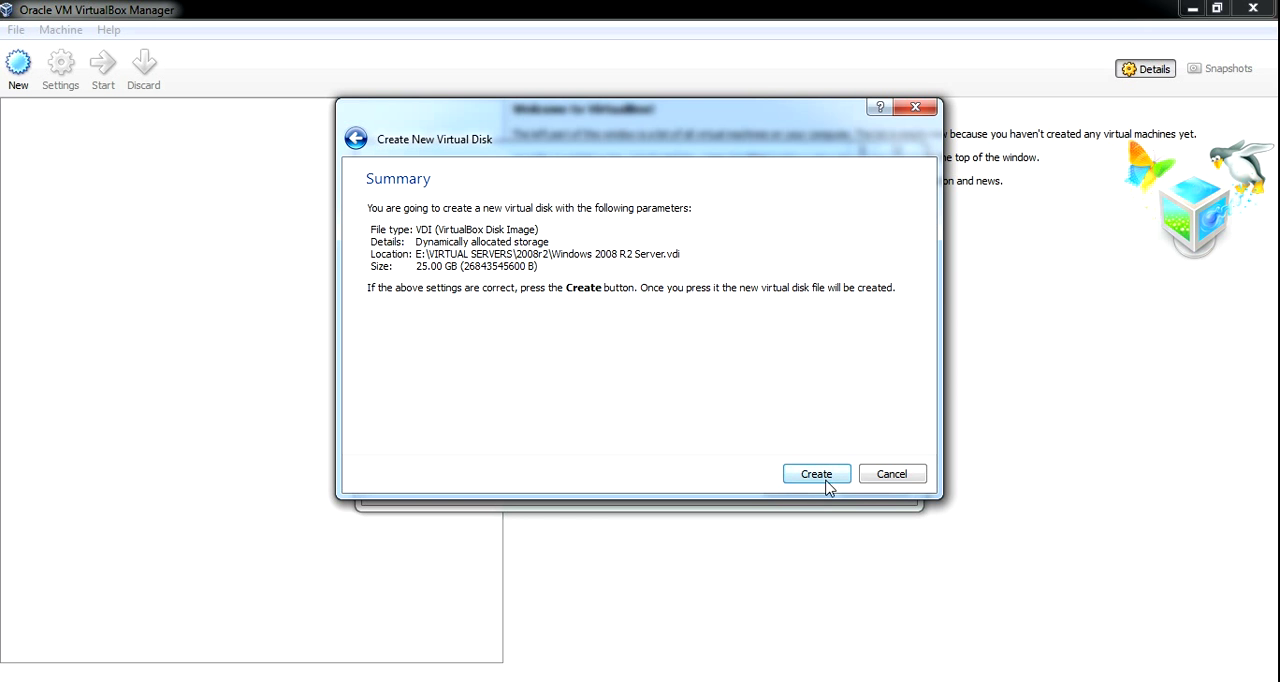
pyautogui.click(816, 475)
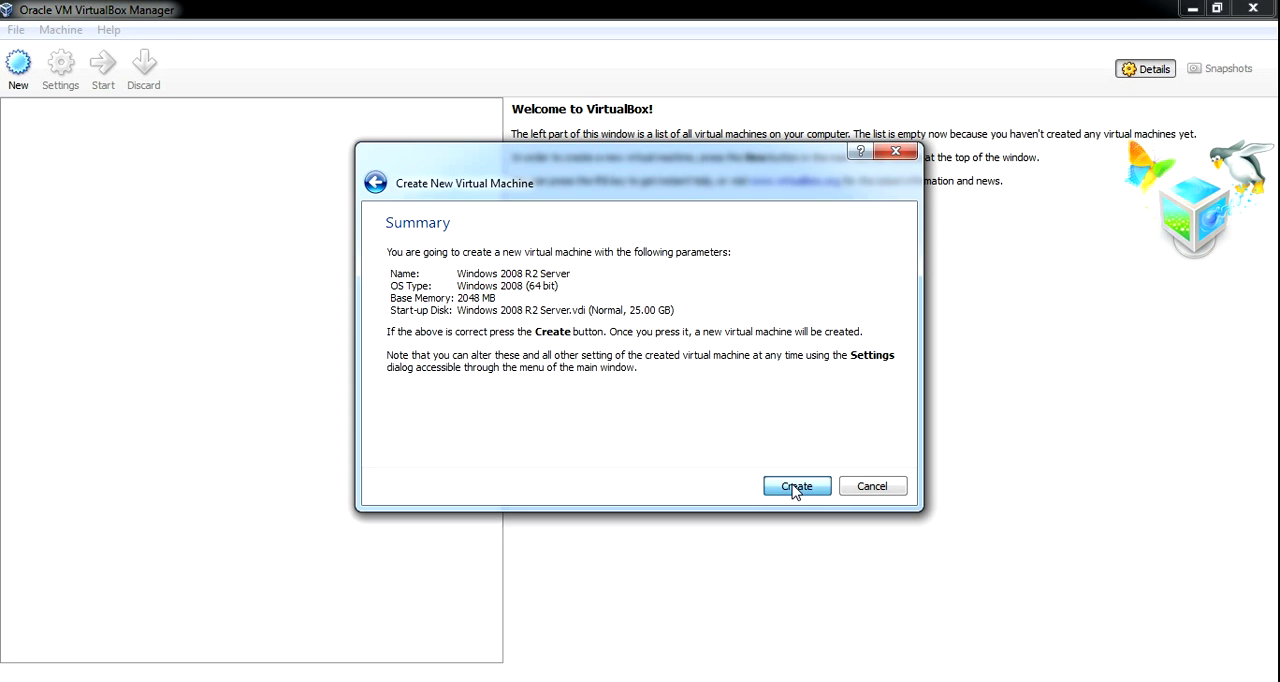
pyautogui.click(795, 487)
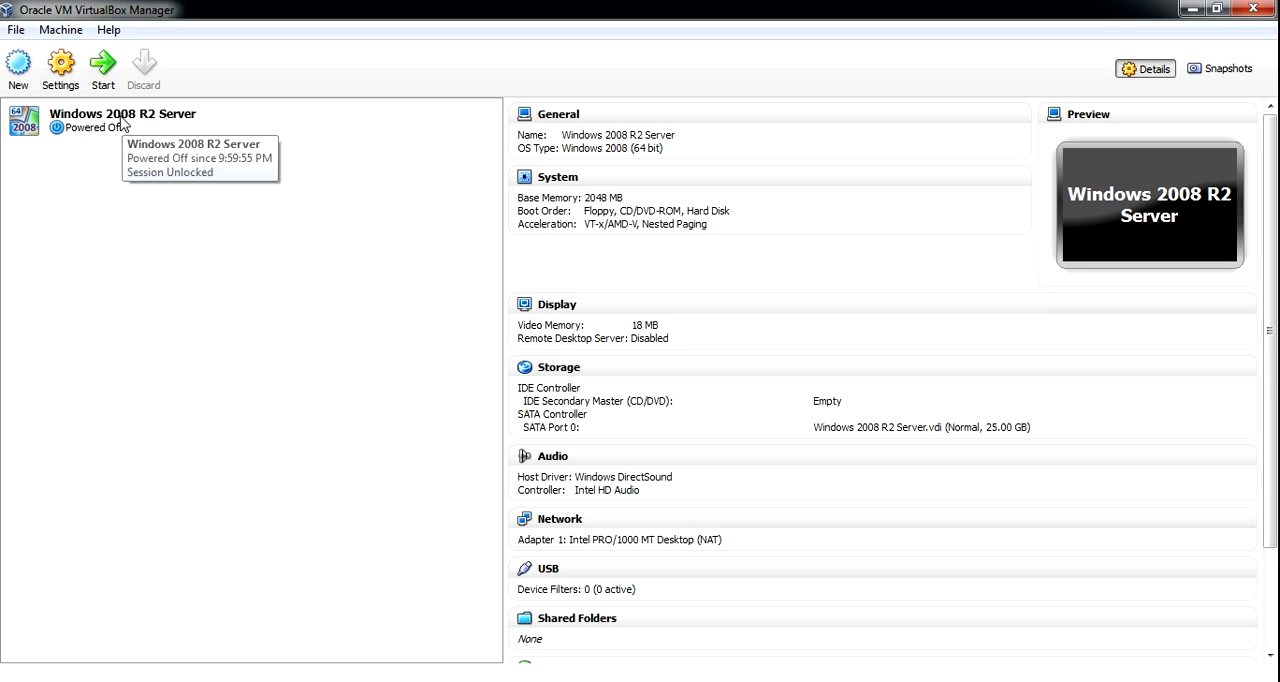
# Start the Windows 2008 R2 Server machine and advance its First Run Wizard to the installation media selection.
pyautogui.click(72, 131)
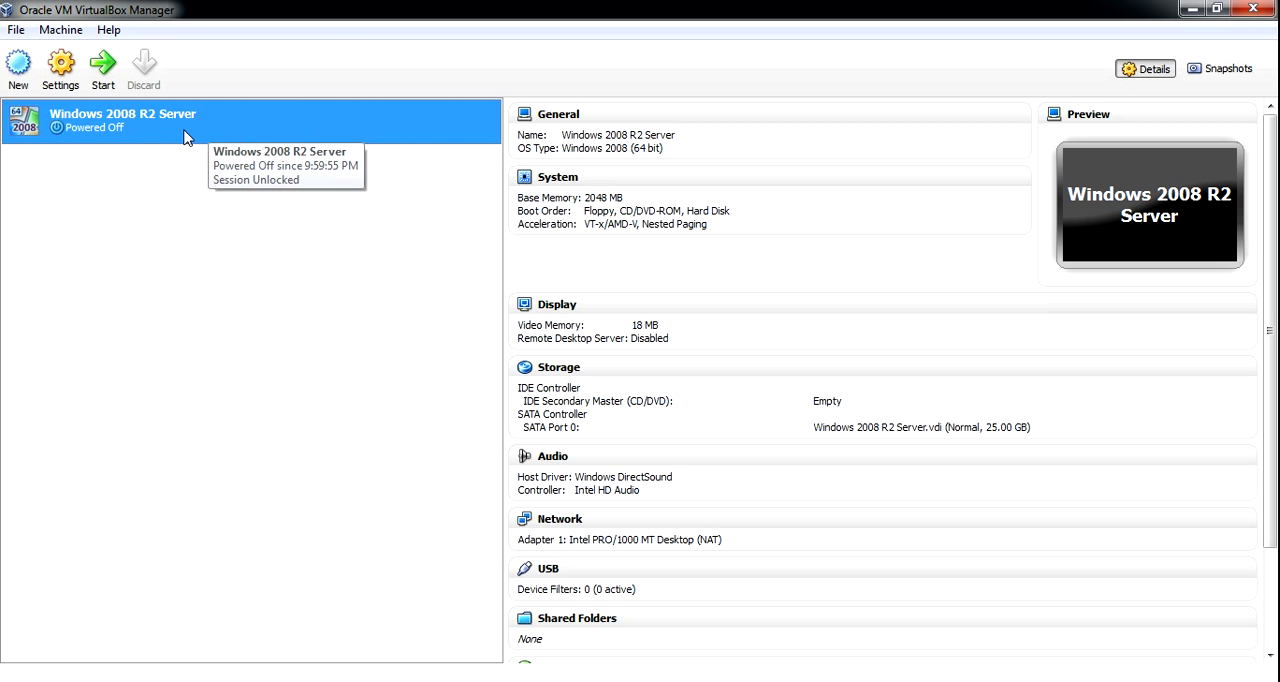
pyautogui.click(98, 76)
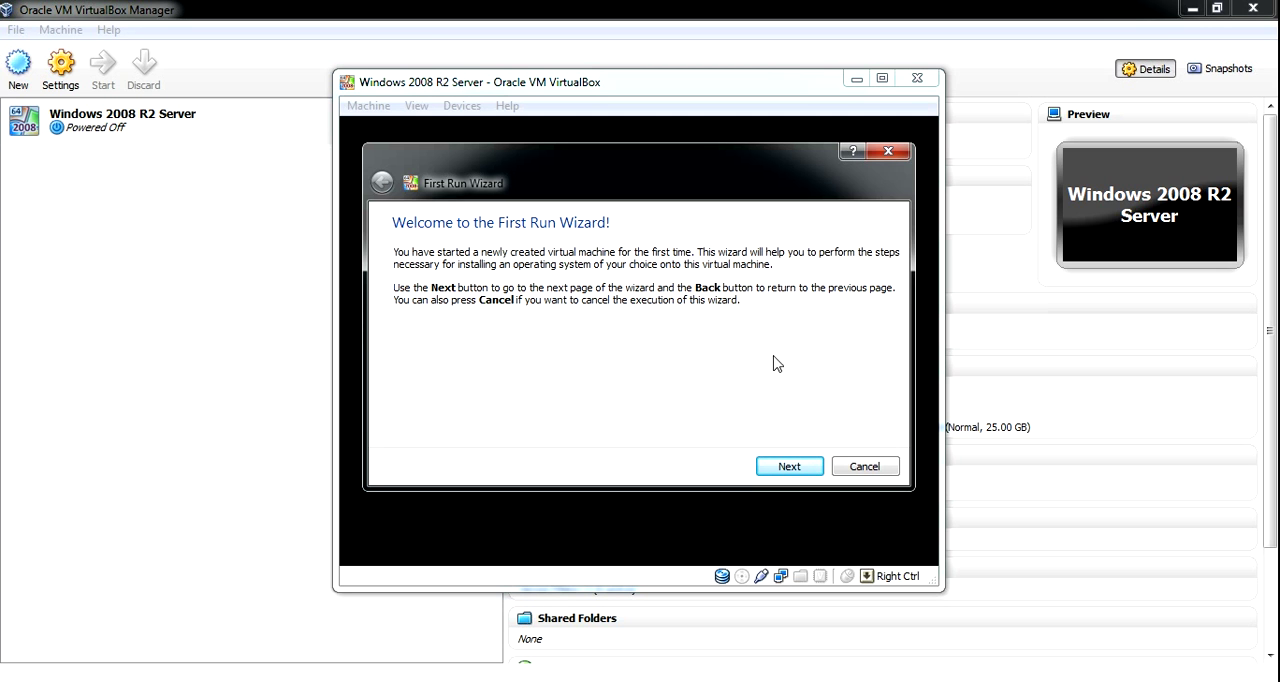
pyautogui.click(801, 466)
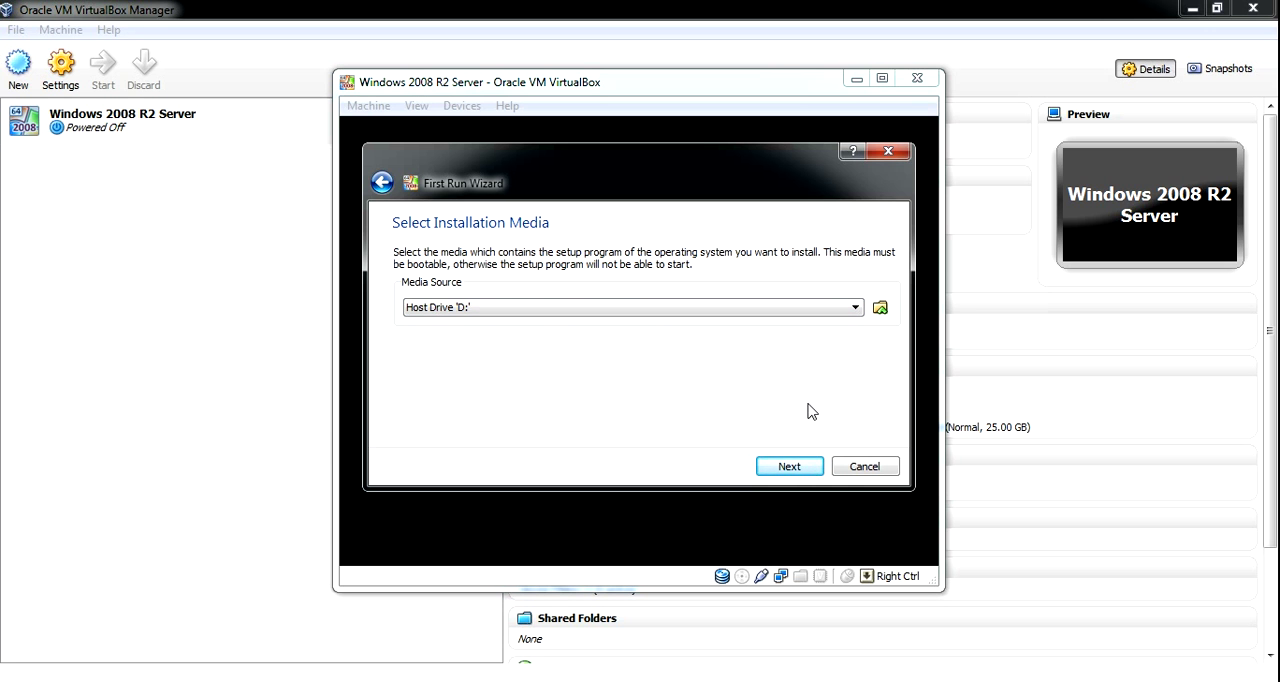
# Minimise the VirtualBox Manager window and check the Windows Server 2008 R2 disc image on the desktop.
pyautogui.click(1192, 9)
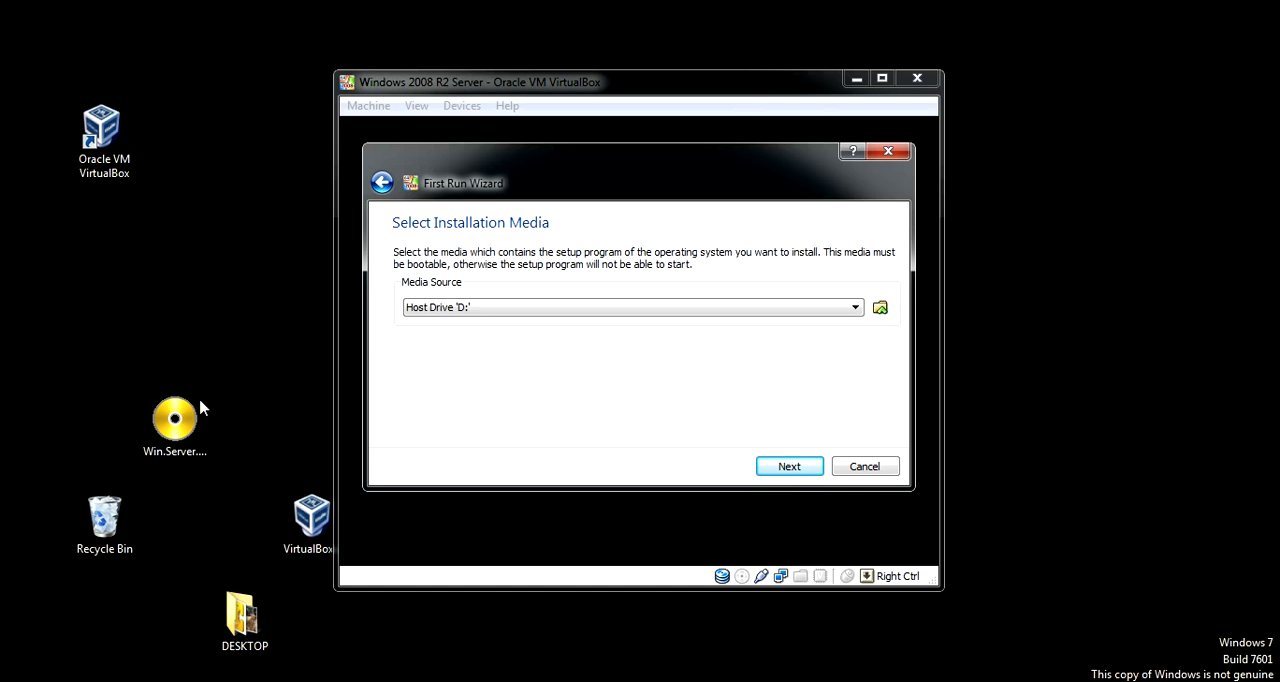
pyautogui.click(152, 438)
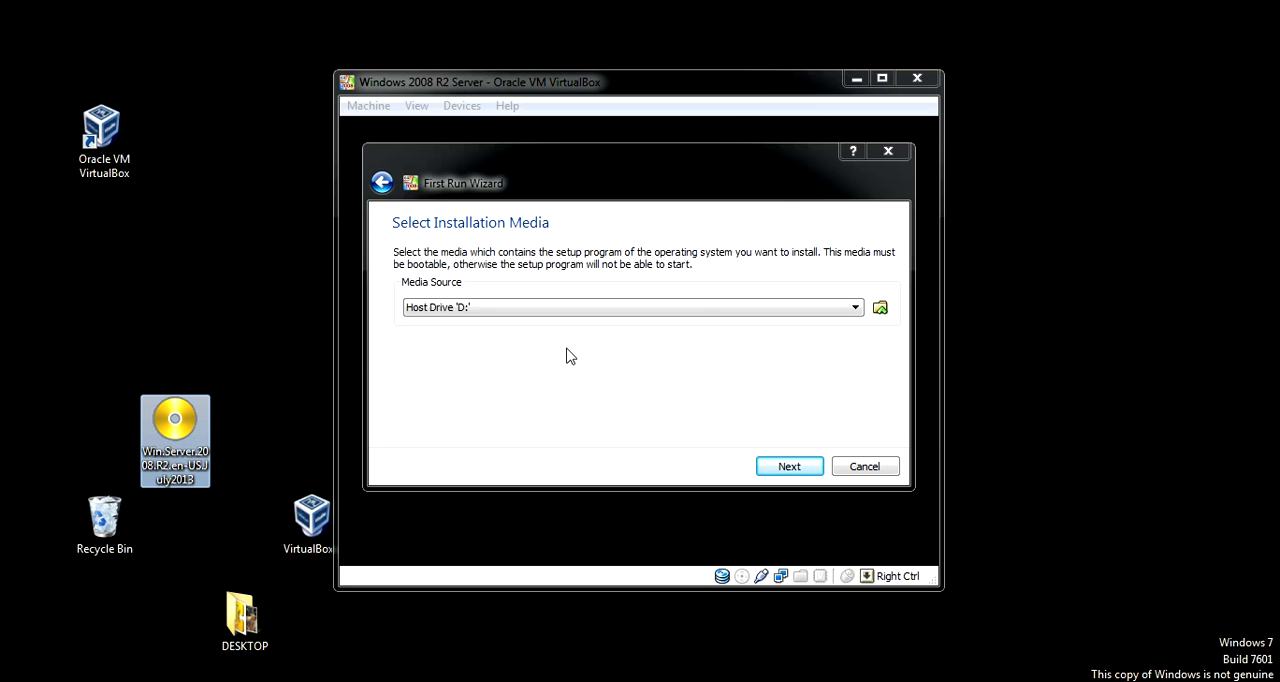
pyautogui.click(881, 81)
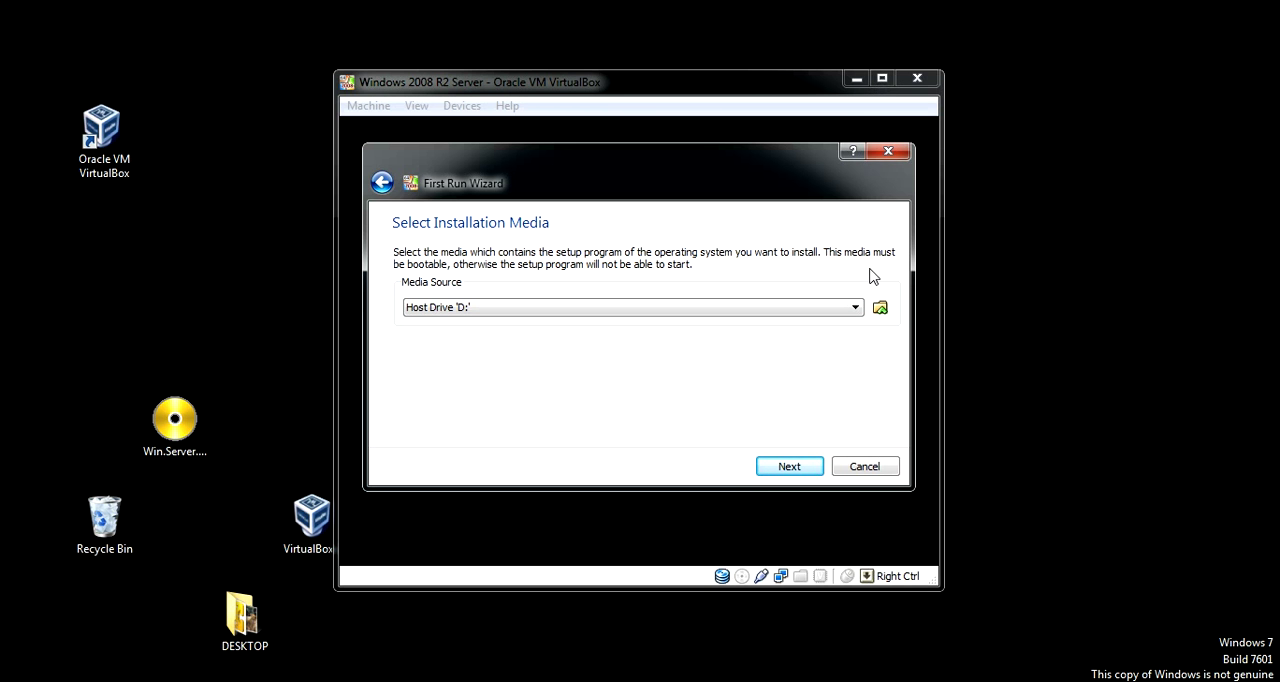
# Choose the Win.Server.2008.R2.en-US.July2013 disc image from the Desktop as the installation media source.
pyautogui.click(879, 309)
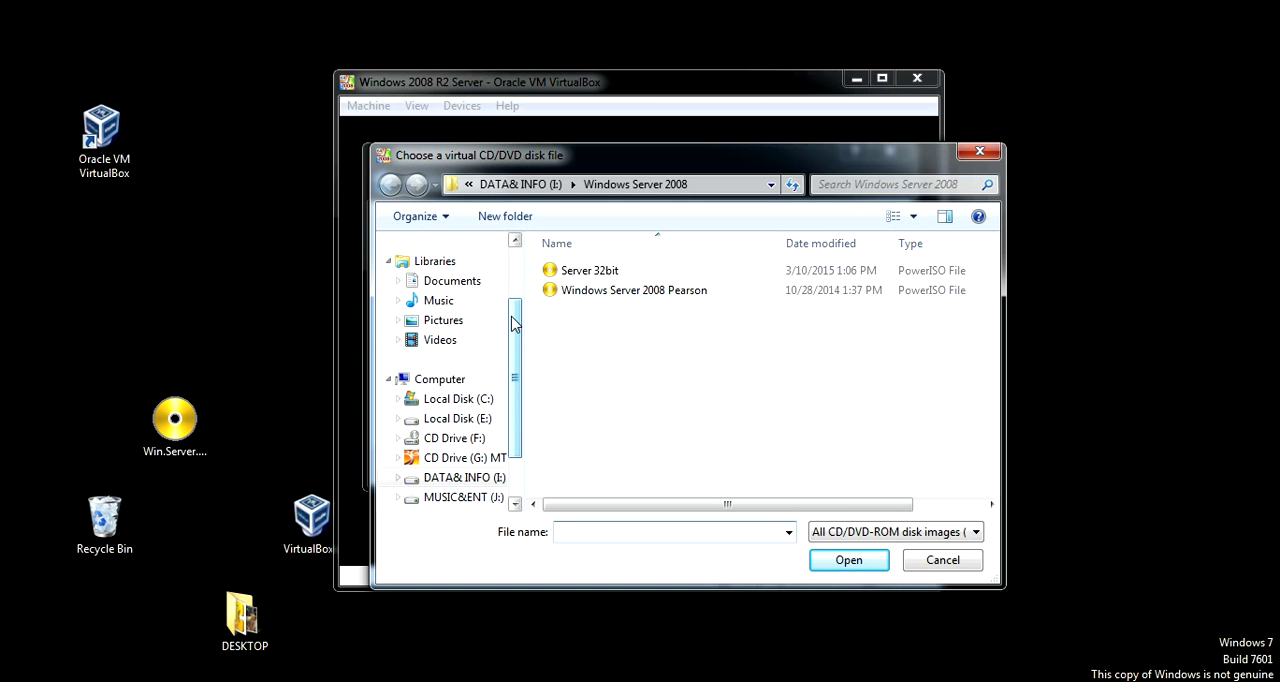
pyautogui.scroll(2, 514, 251)
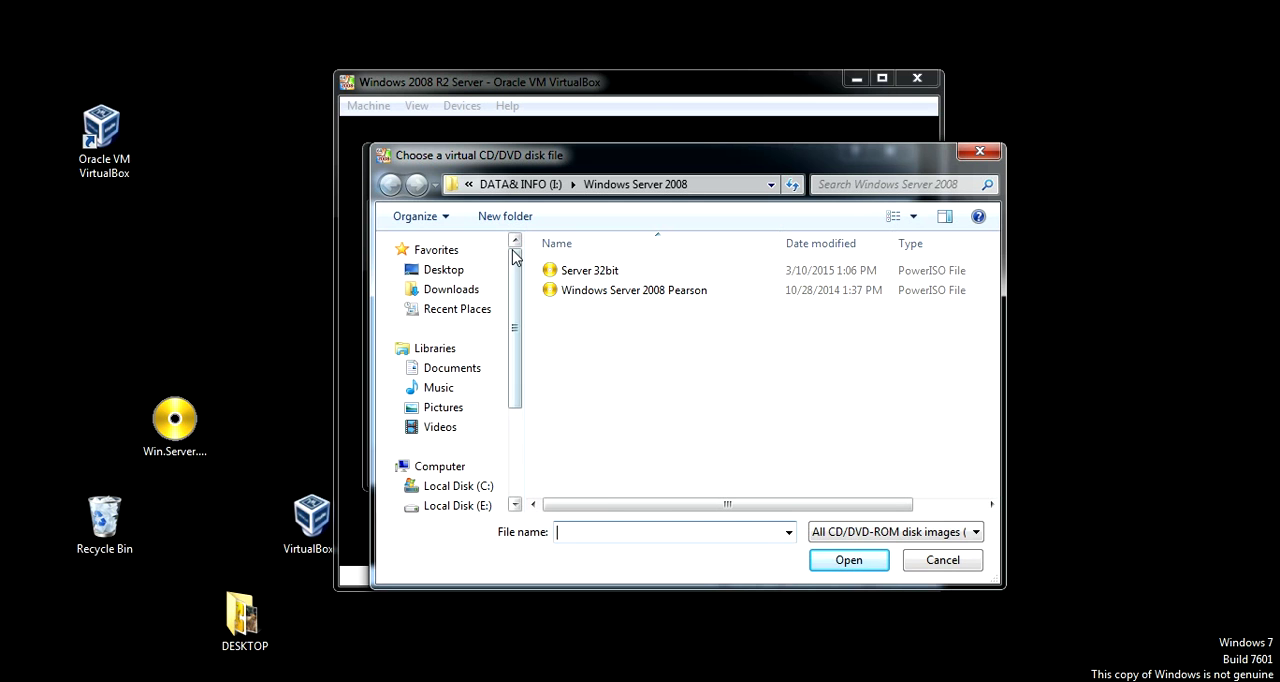
pyautogui.click(467, 271)
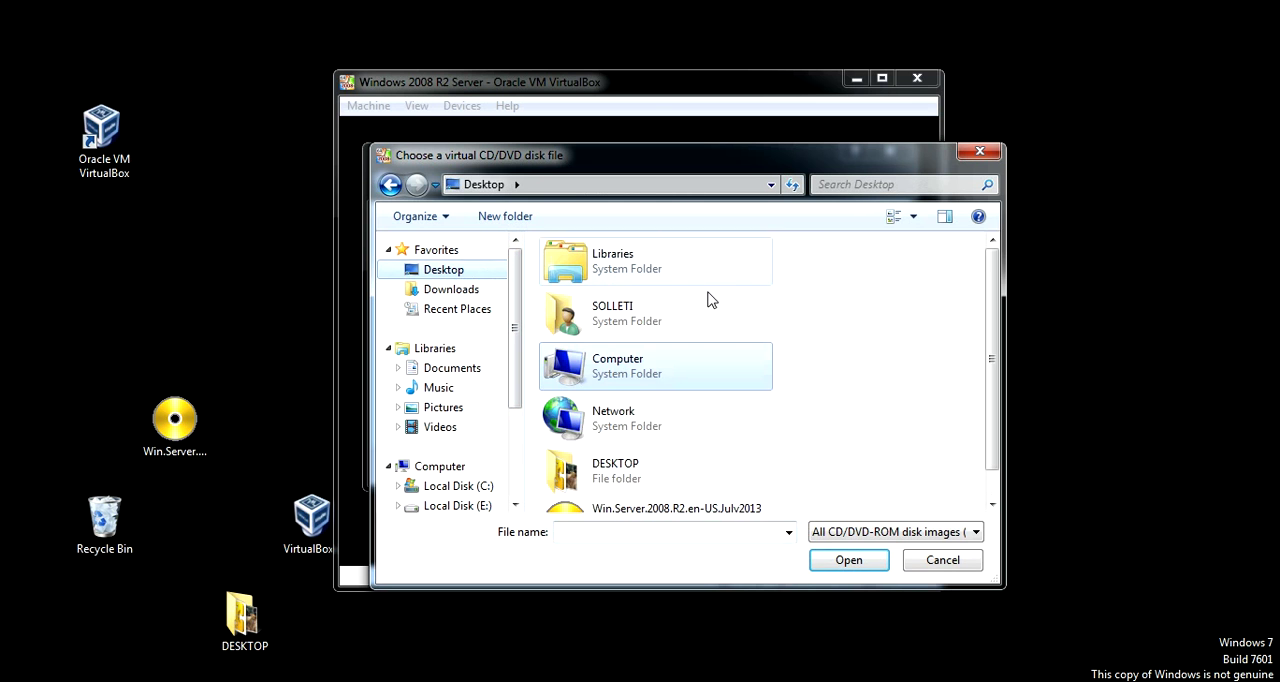
pyautogui.scroll(-1, 997, 320)
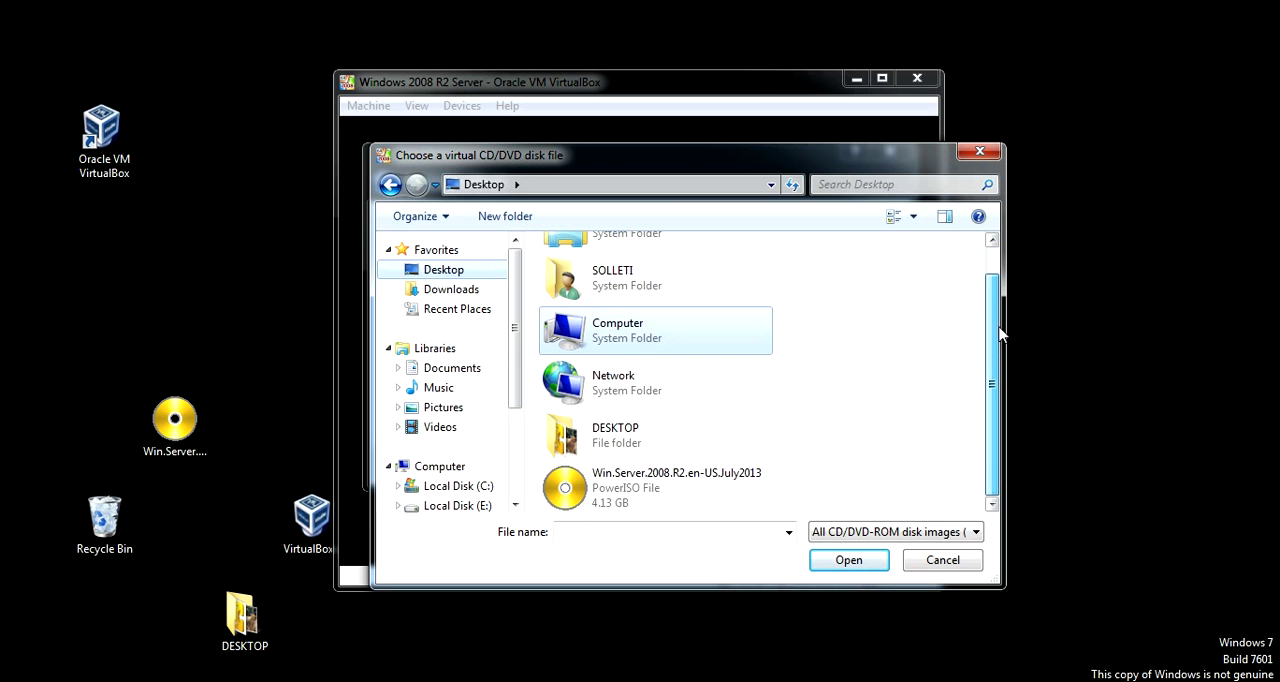
pyautogui.click(600, 487)
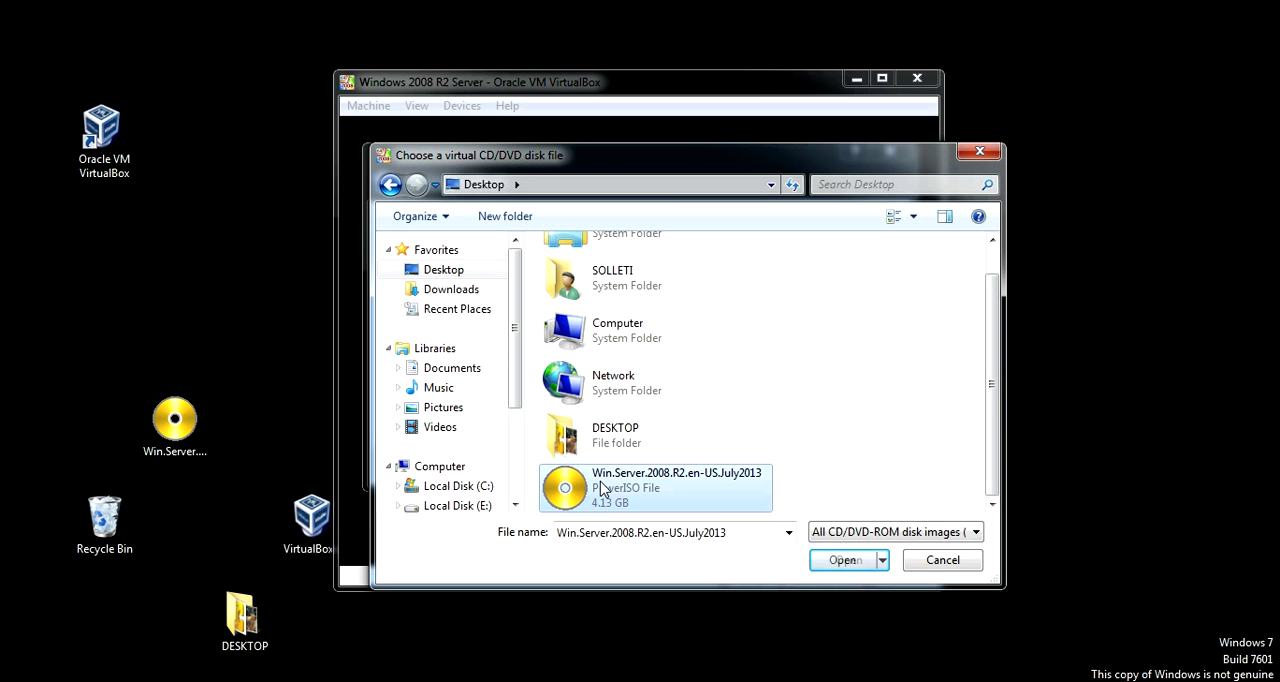
pyautogui.click(843, 562)
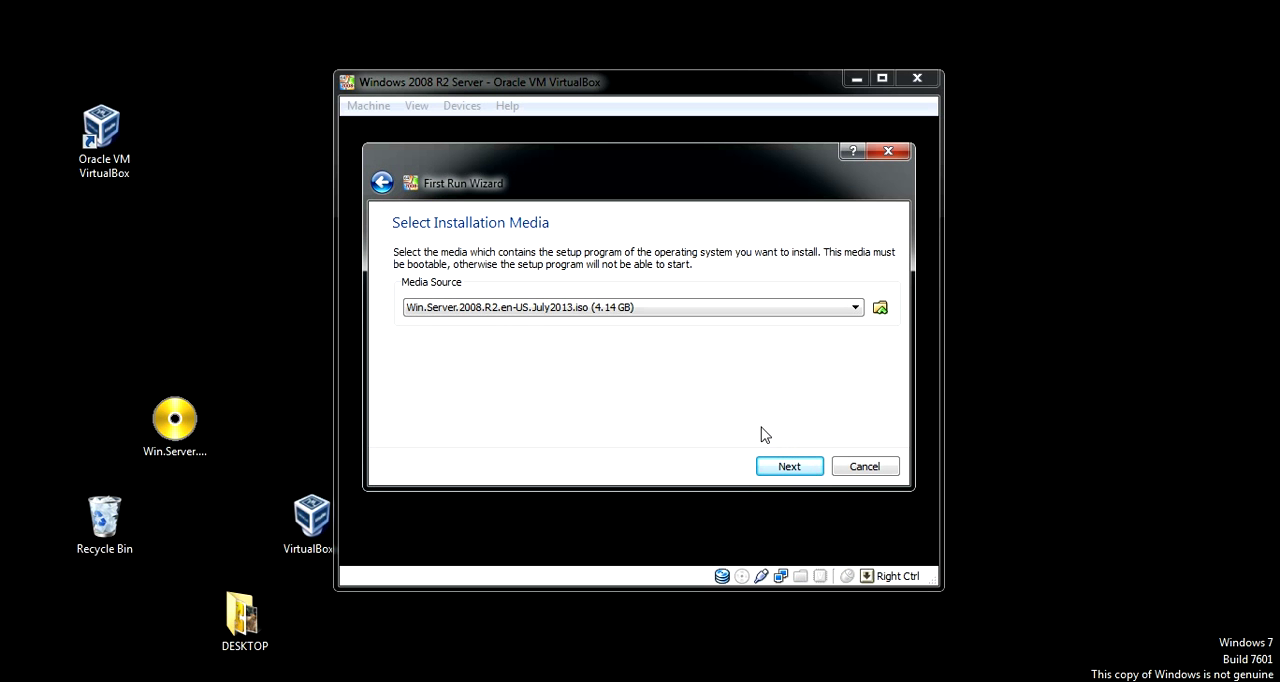
# Finish the First Run Wizard to boot the machine from the disc image, dismissing the colour mode notice and maximising its window.
pyautogui.click(784, 471)
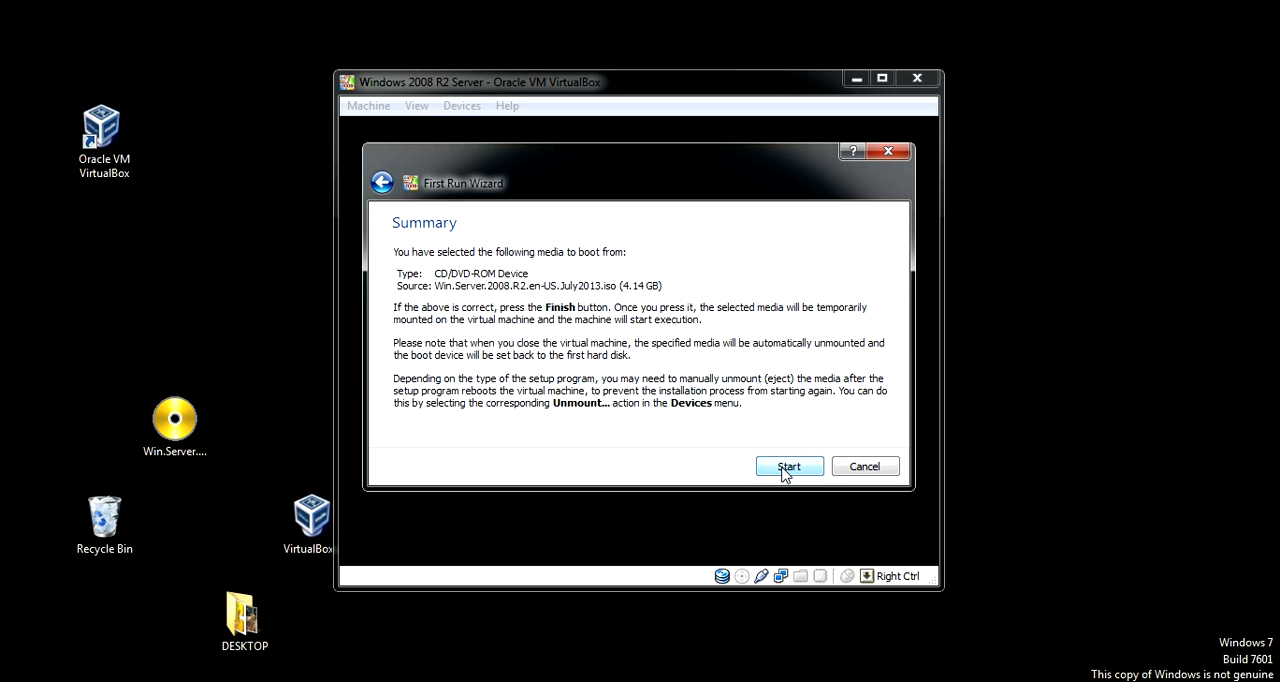
pyautogui.click(785, 467)
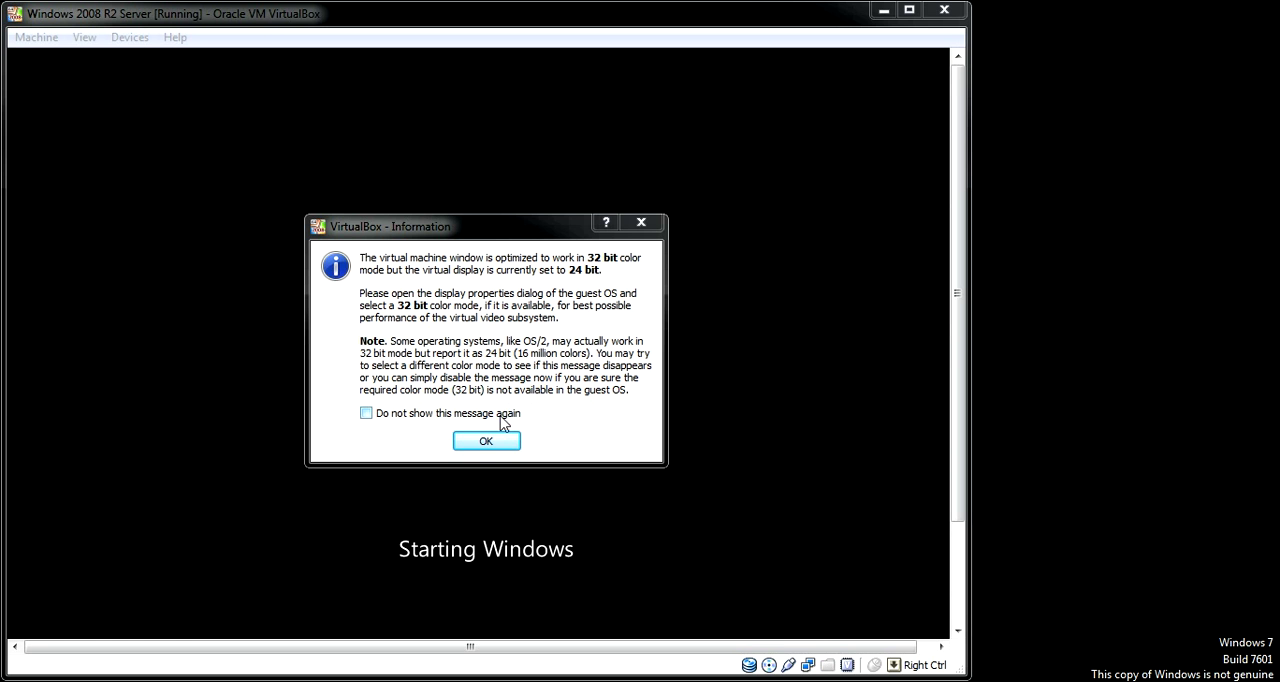
pyautogui.click(489, 444)
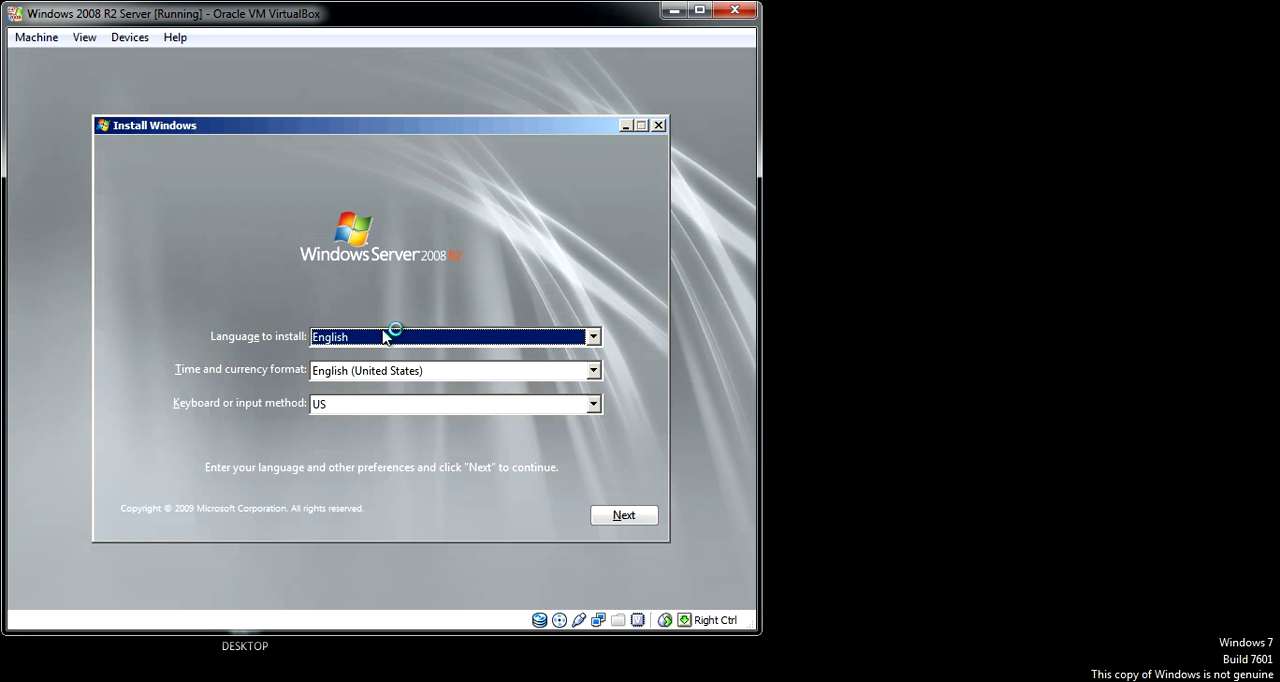
pyautogui.click(700, 10)
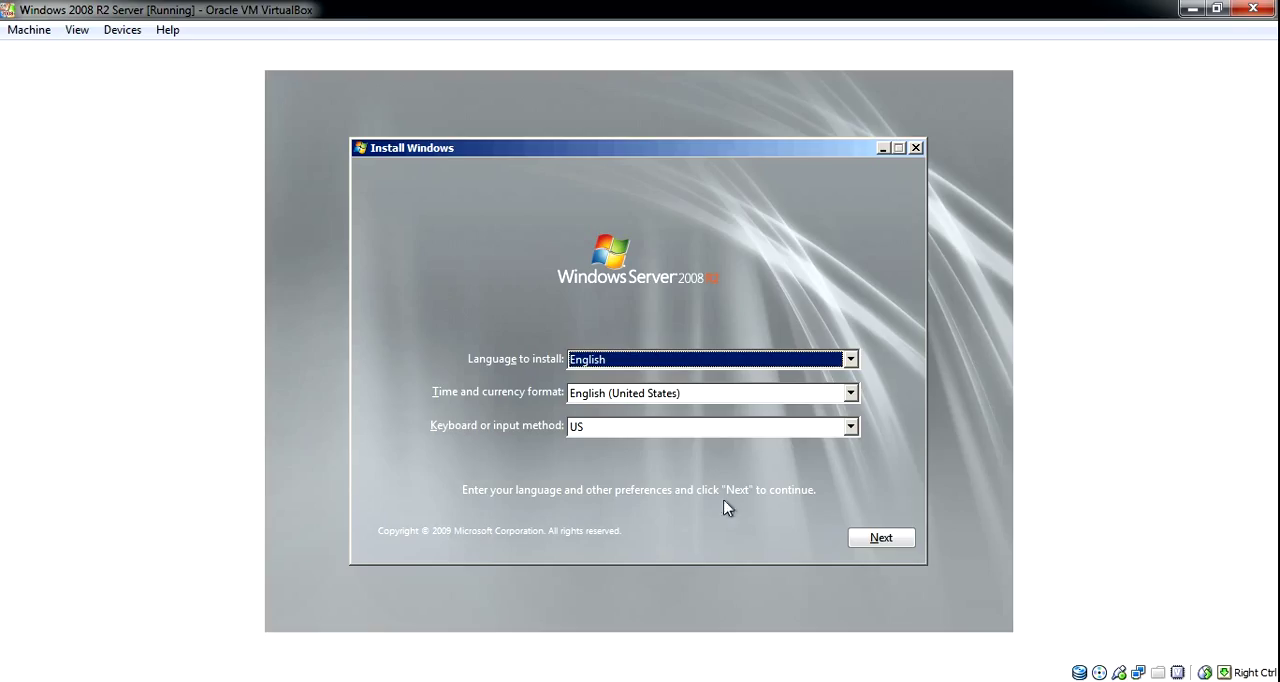
# Start the installation with the default English and US settings and choose the Windows Server 2008 R2 Server Enterprise edition.
pyautogui.click(889, 541)
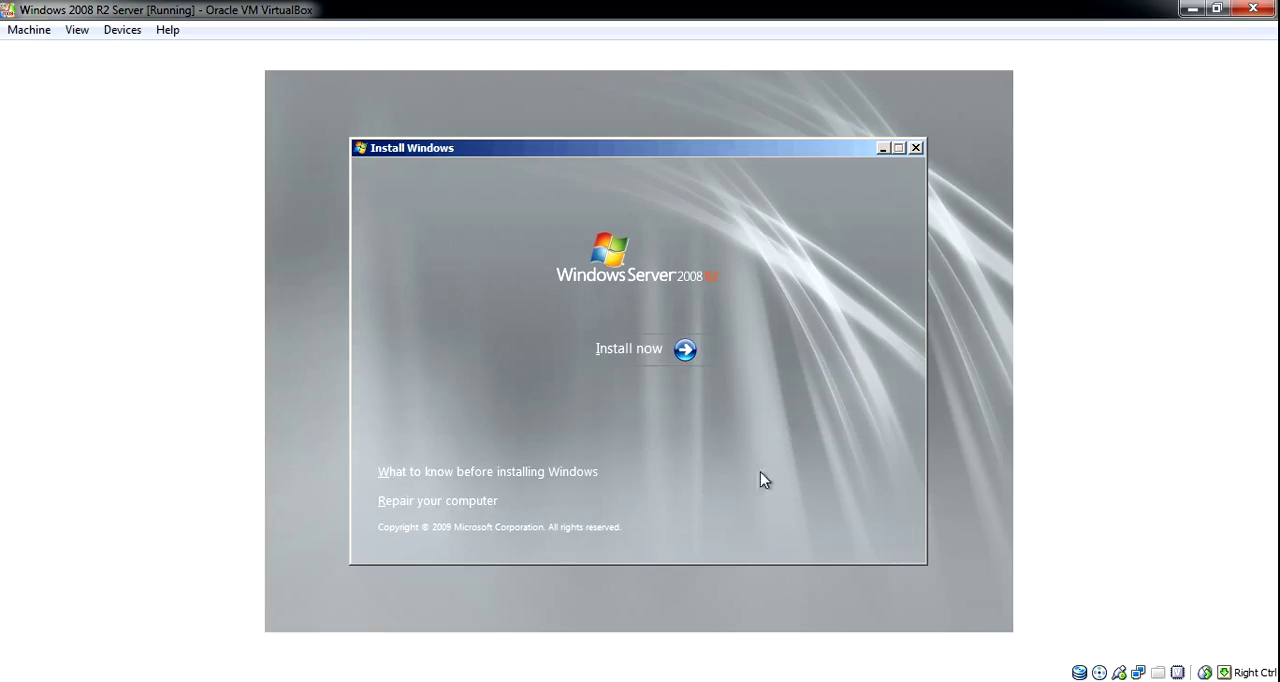
pyautogui.click(668, 352)
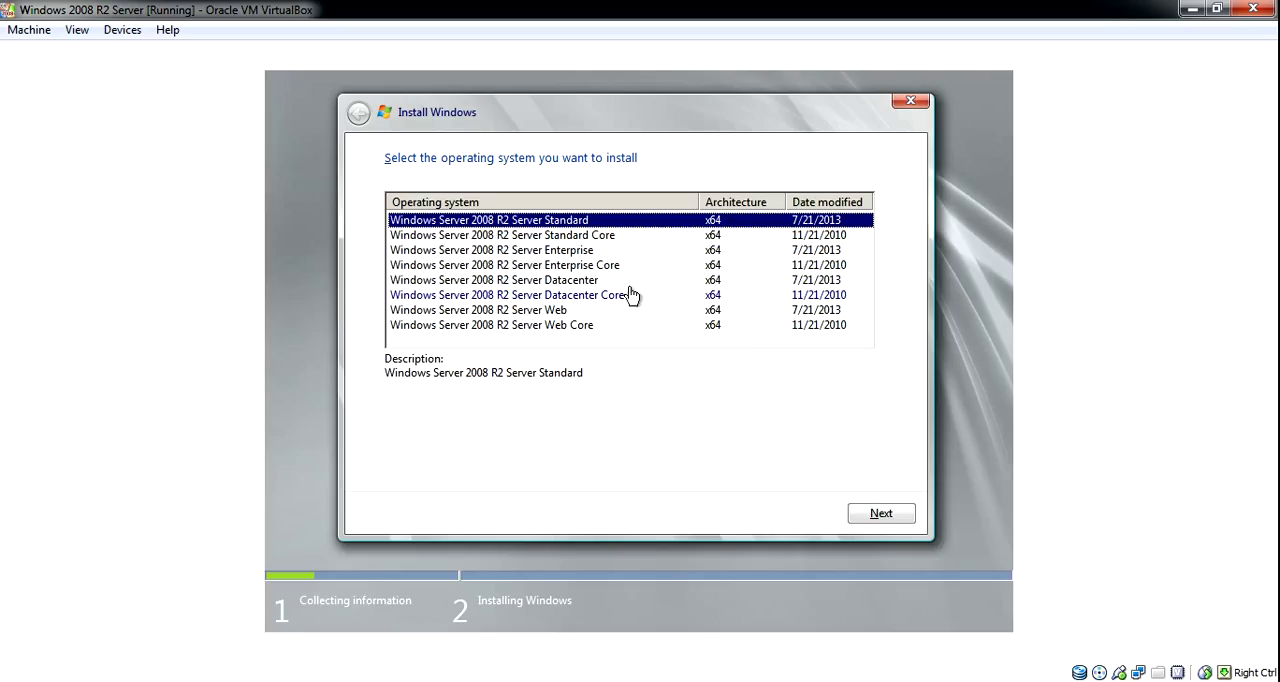
pyautogui.click(524, 258)
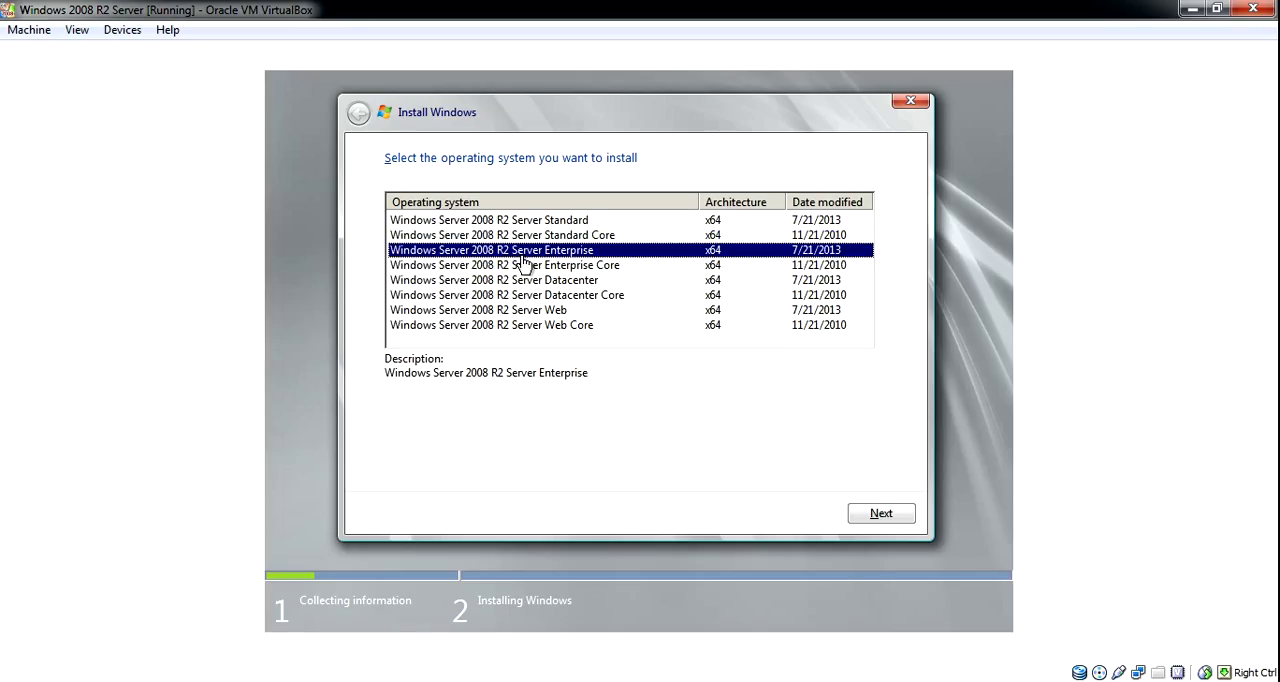
pyautogui.click(880, 514)
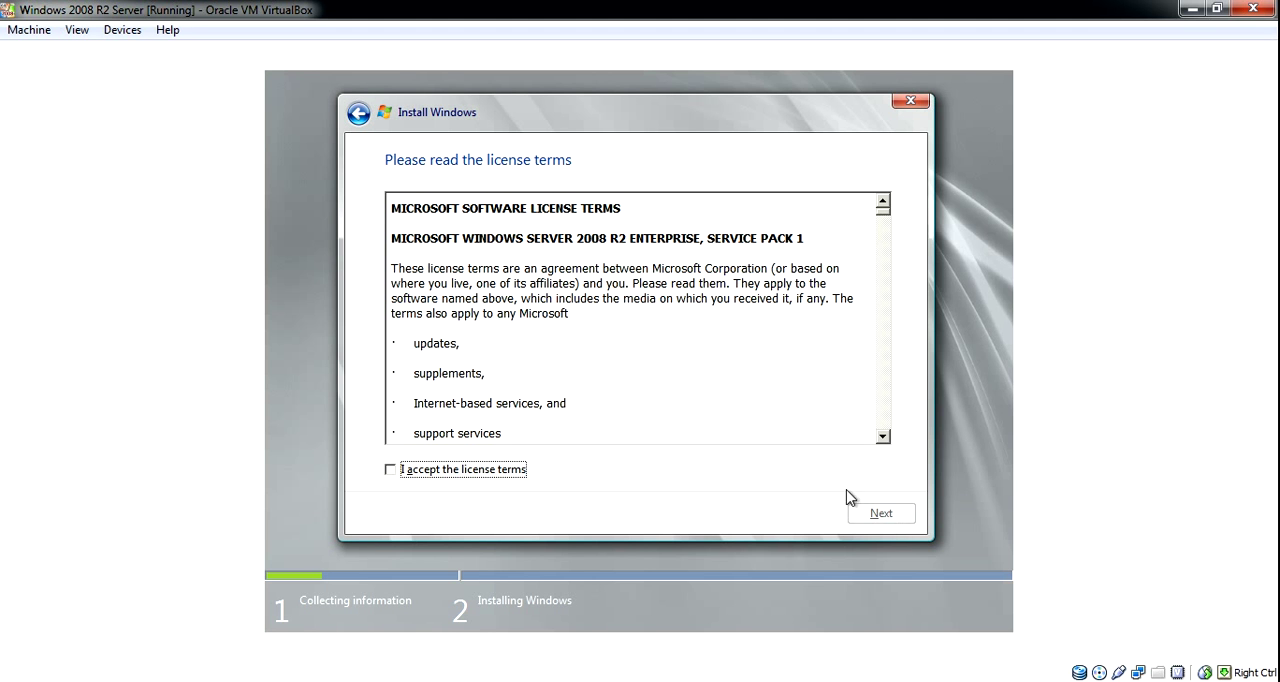
# Accept the license terms and choose the Custom (advanced) installation type.
pyautogui.click(500, 472)
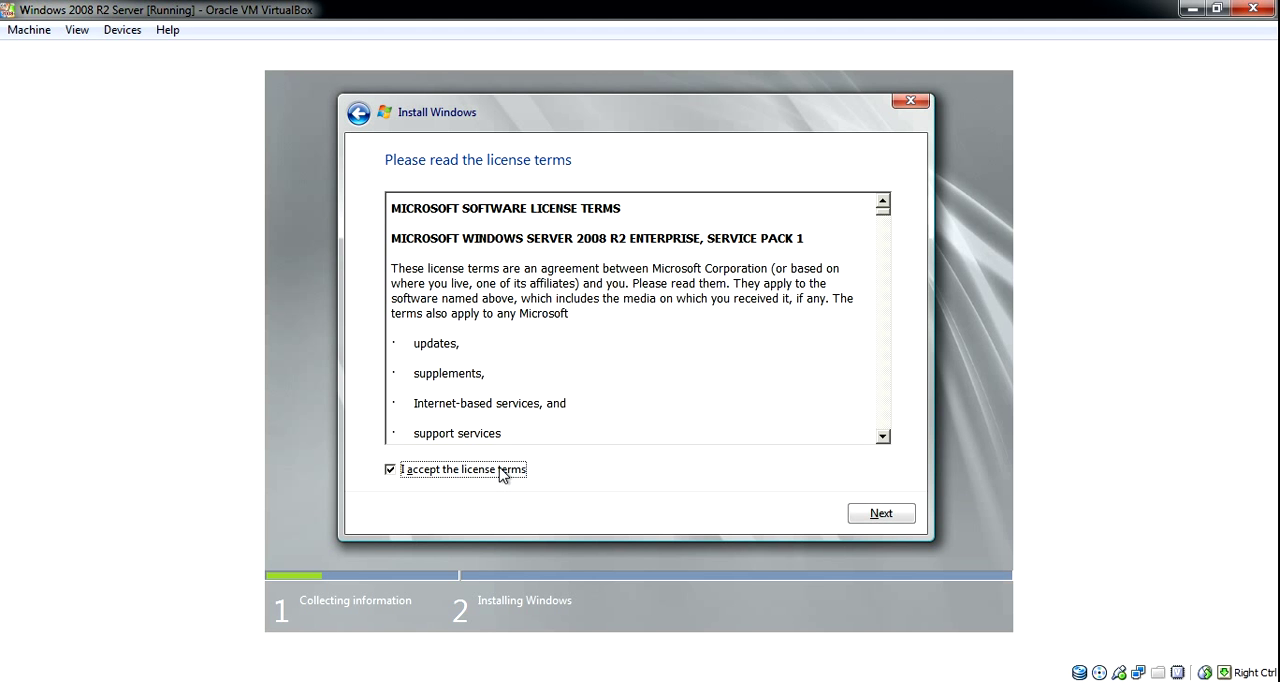
pyautogui.click(880, 514)
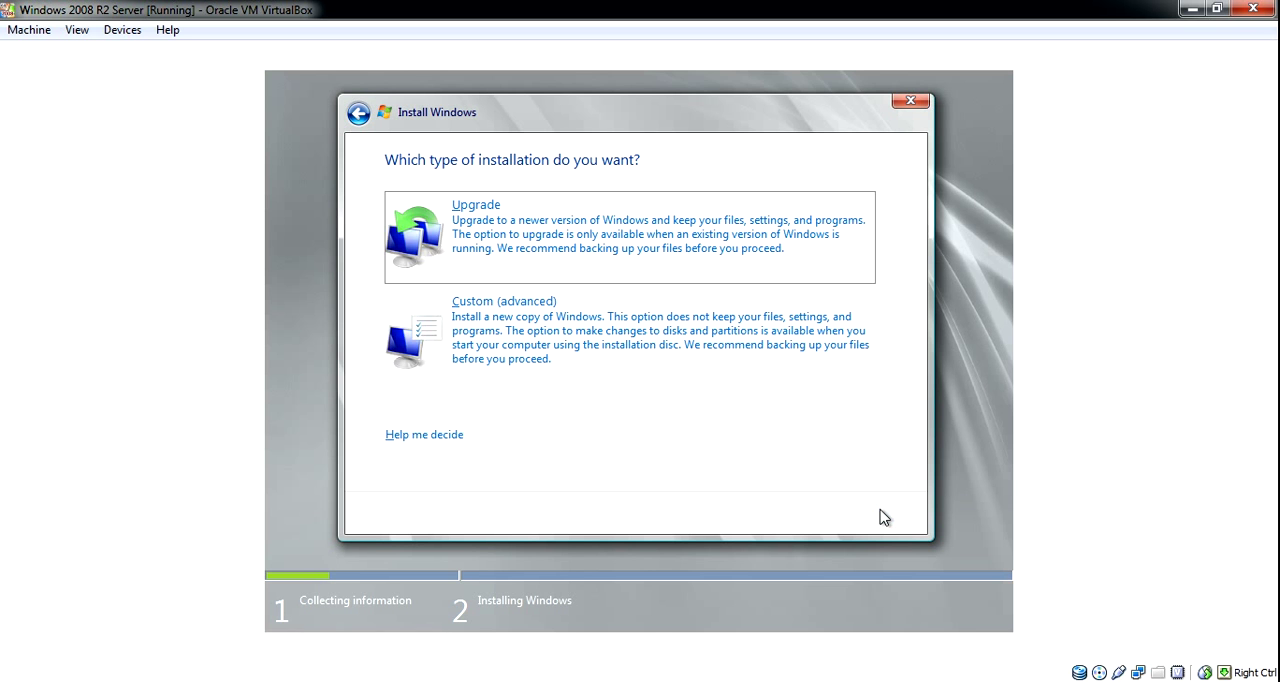
pyautogui.click(617, 332)
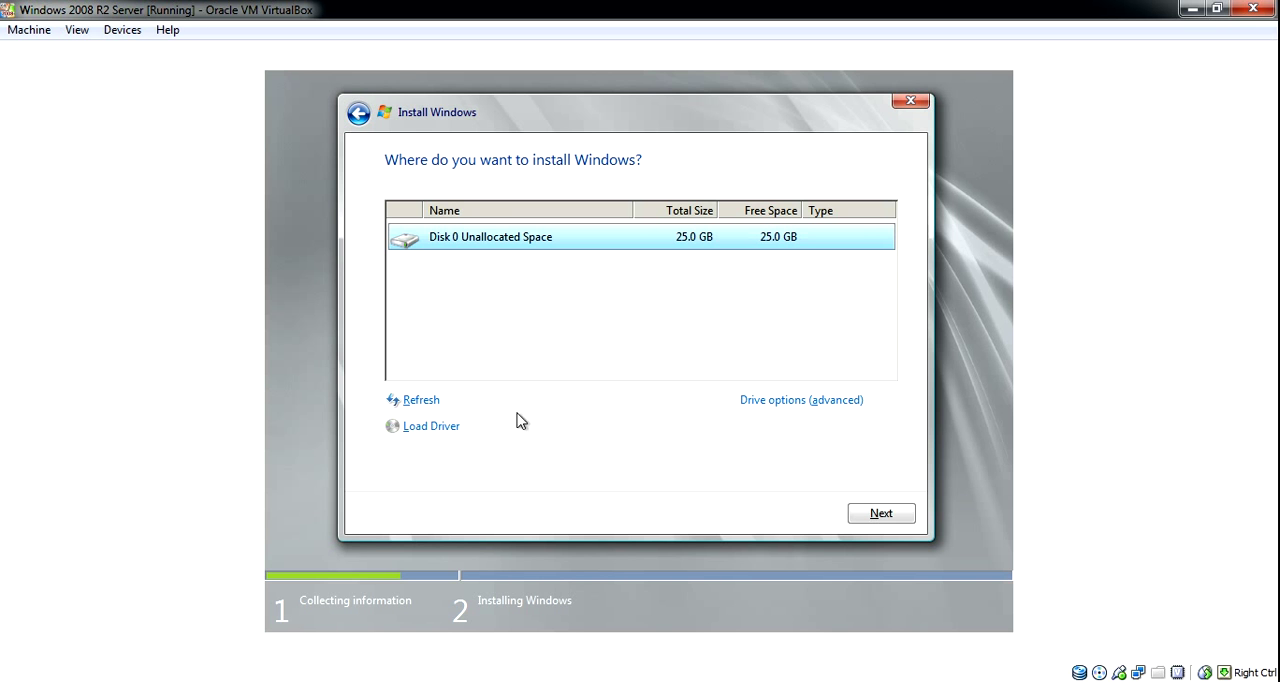
pyautogui.click(448, 430)
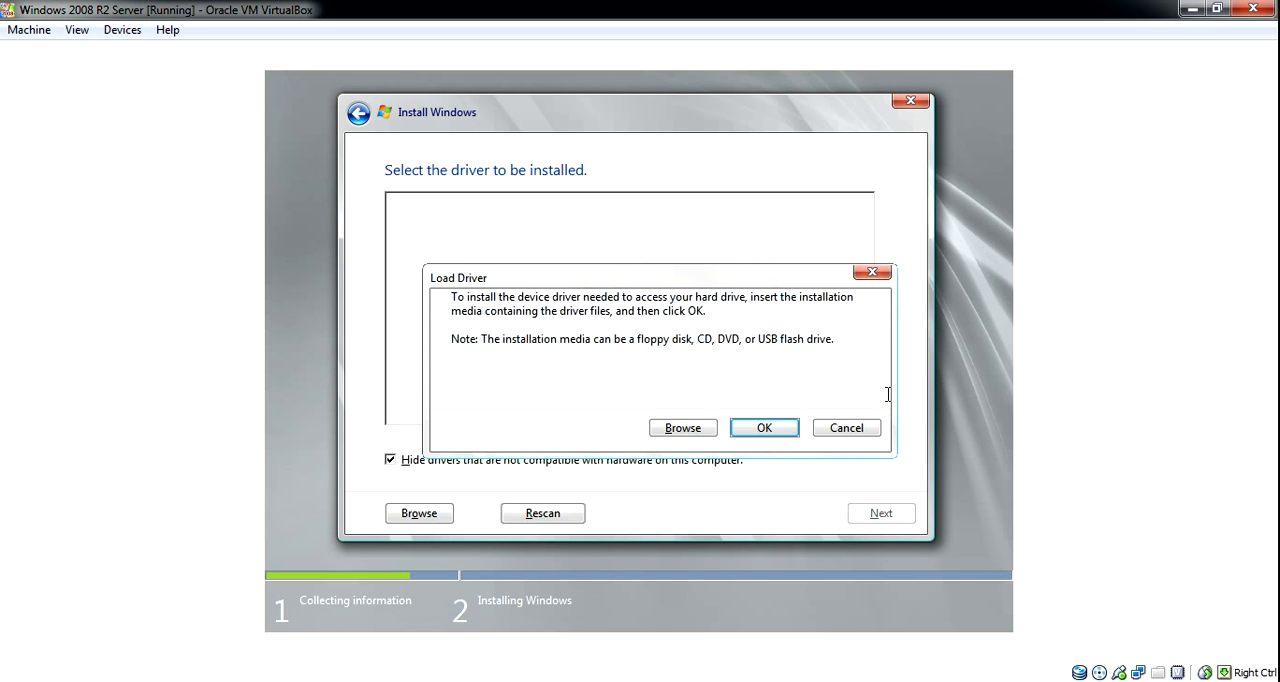
pyautogui.click(846, 428)
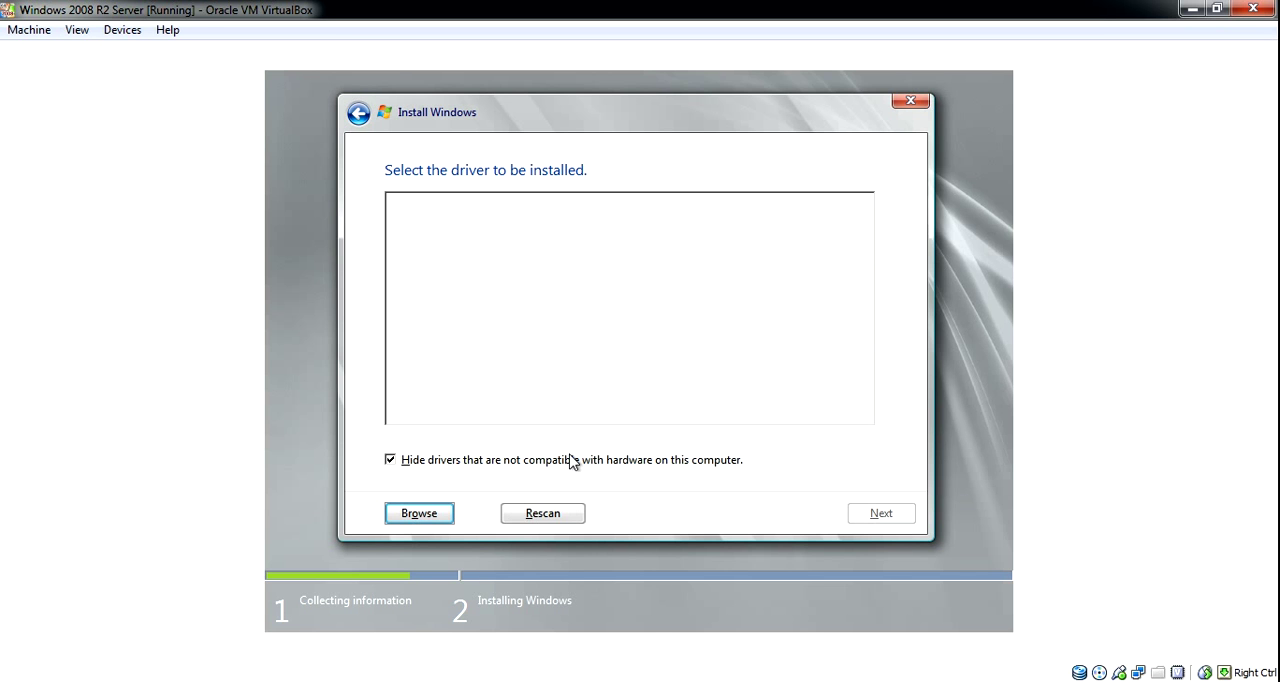
pyautogui.click(352, 119)
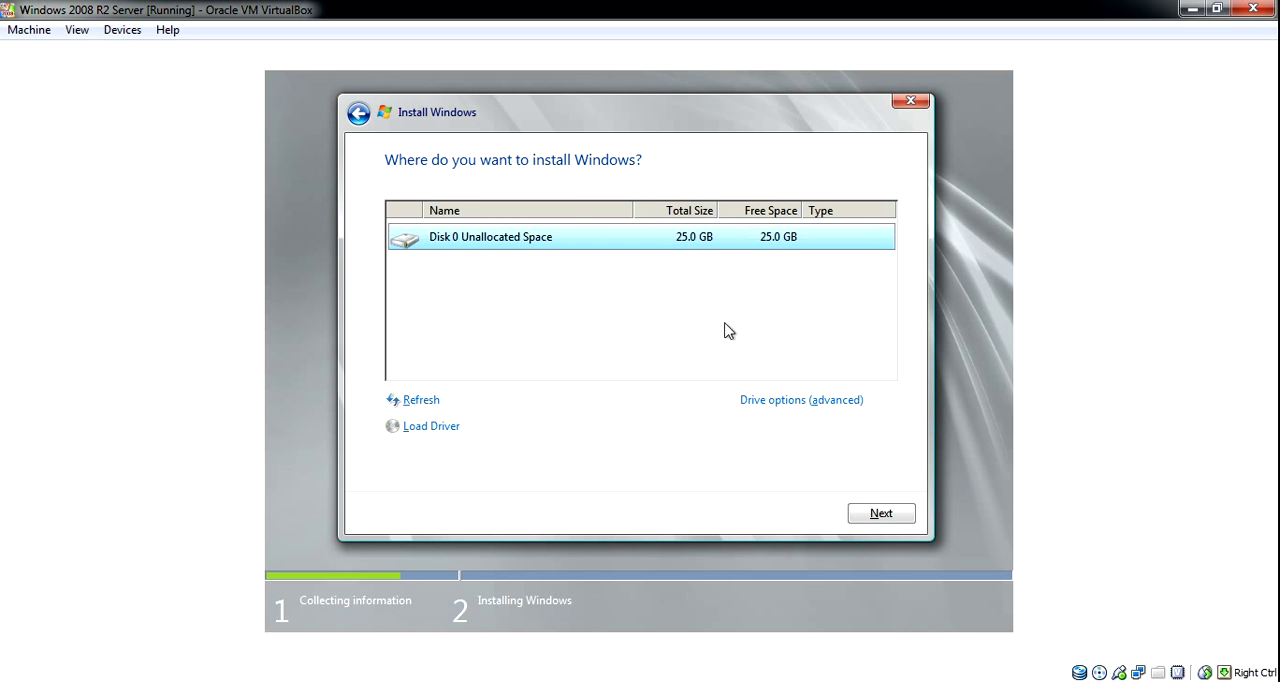
# Install Windows on Disk 0 Unallocated Space and minimise the virtual machine window while the installation runs.
pyautogui.click(876, 516)
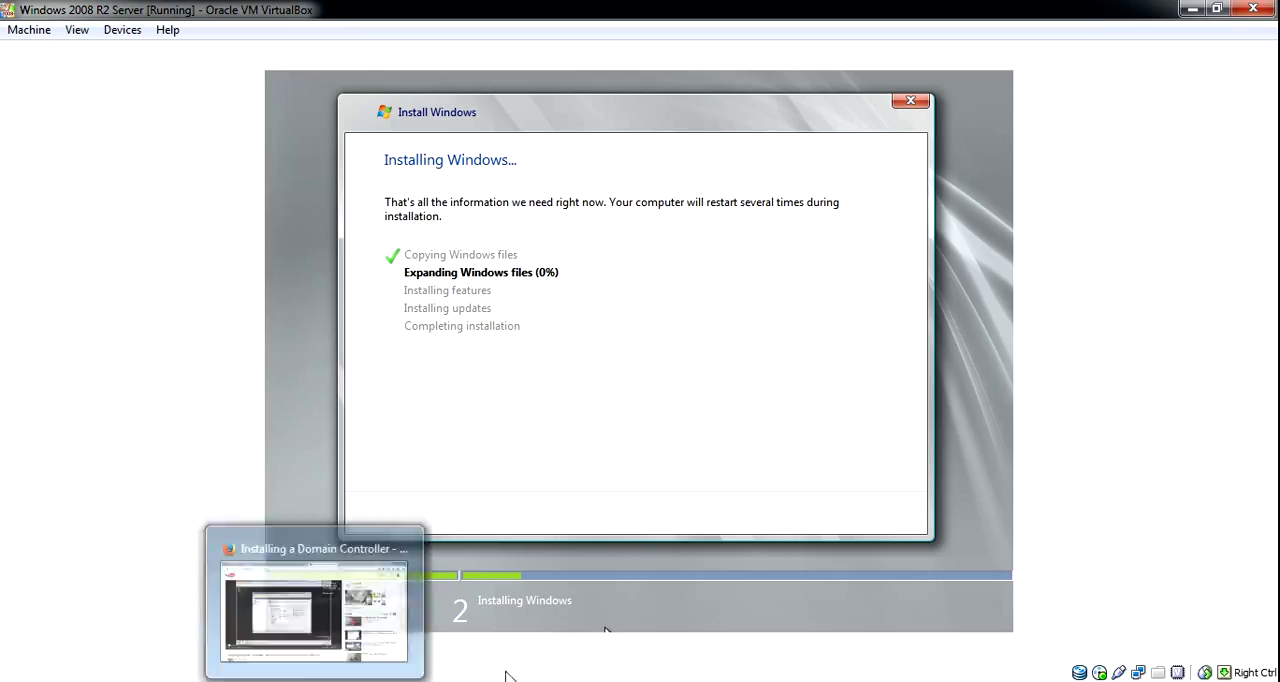
pyautogui.click(1193, 10)
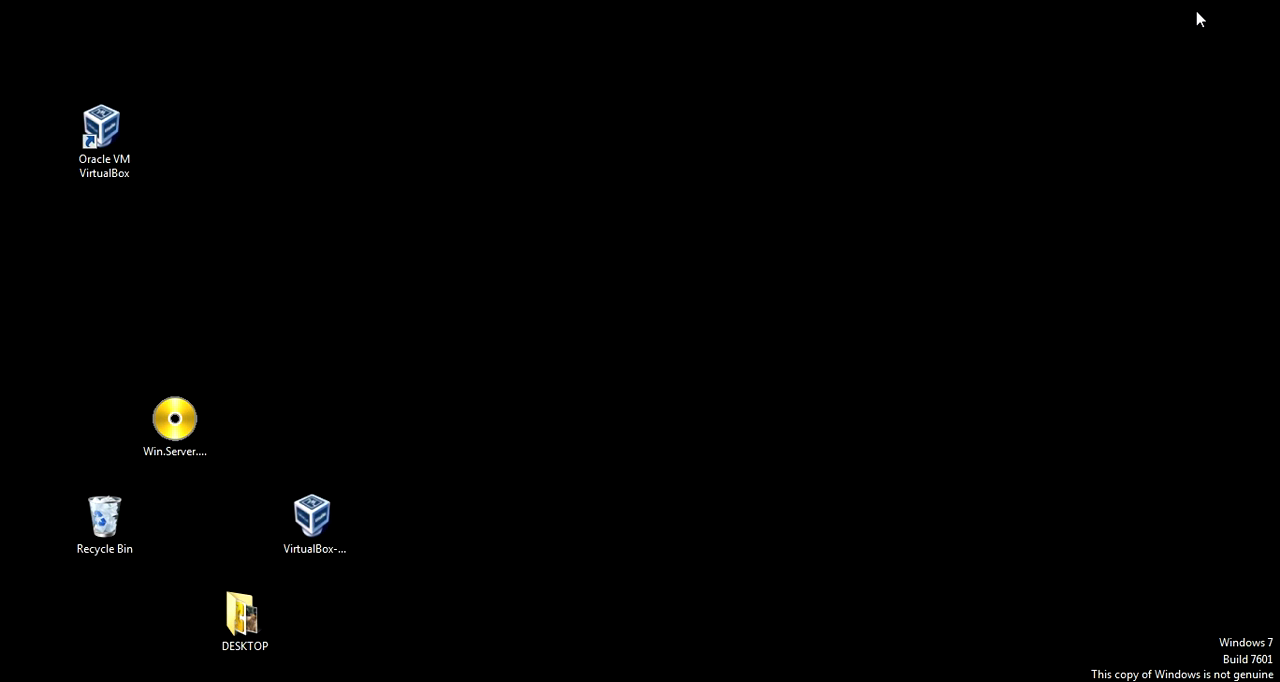